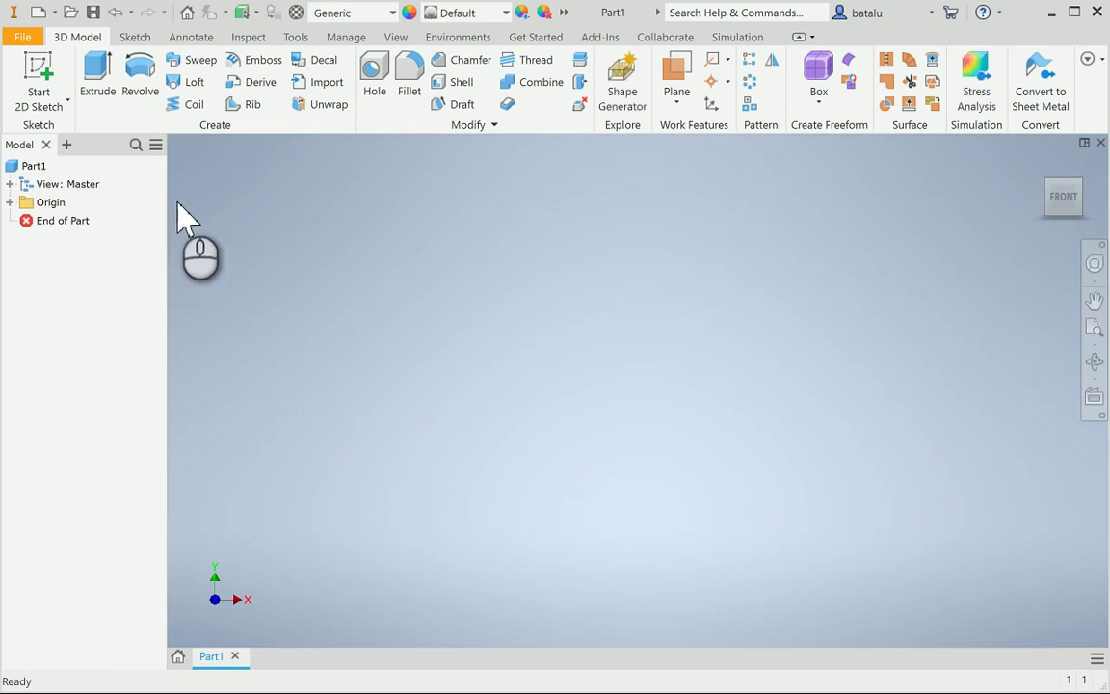
On the front XY plane, sketch a vertical line about 16 mm up from the origin and a horizontal line about 26.5 mm leftward
left_click(38, 73)
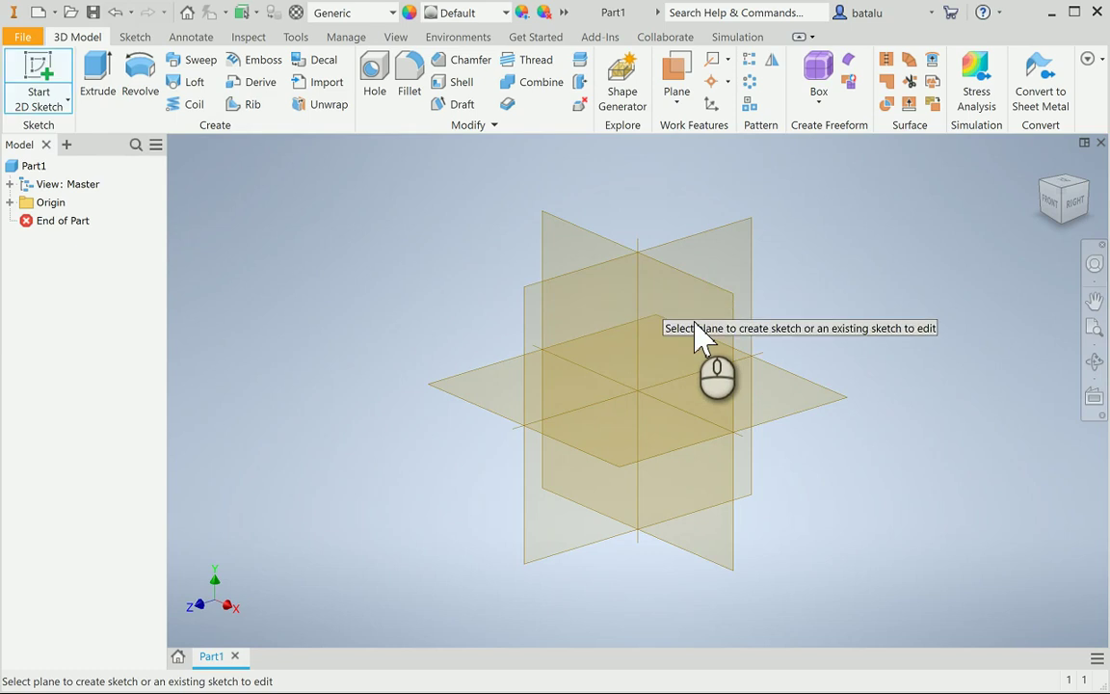
left_click(696, 364)
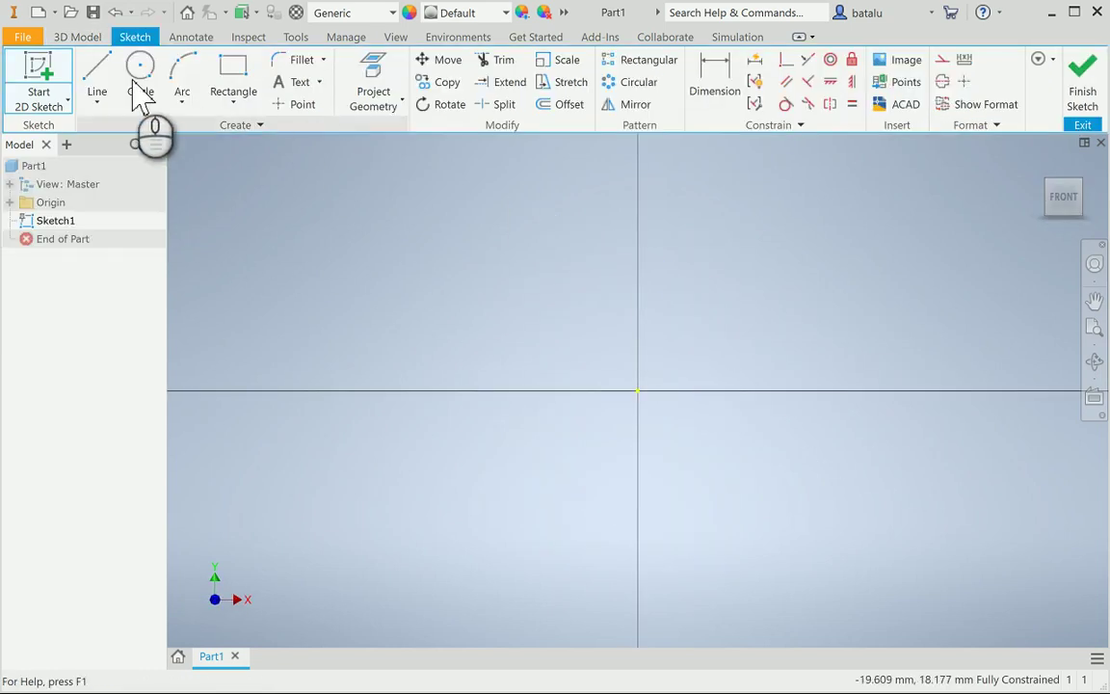
left_click(101, 72)
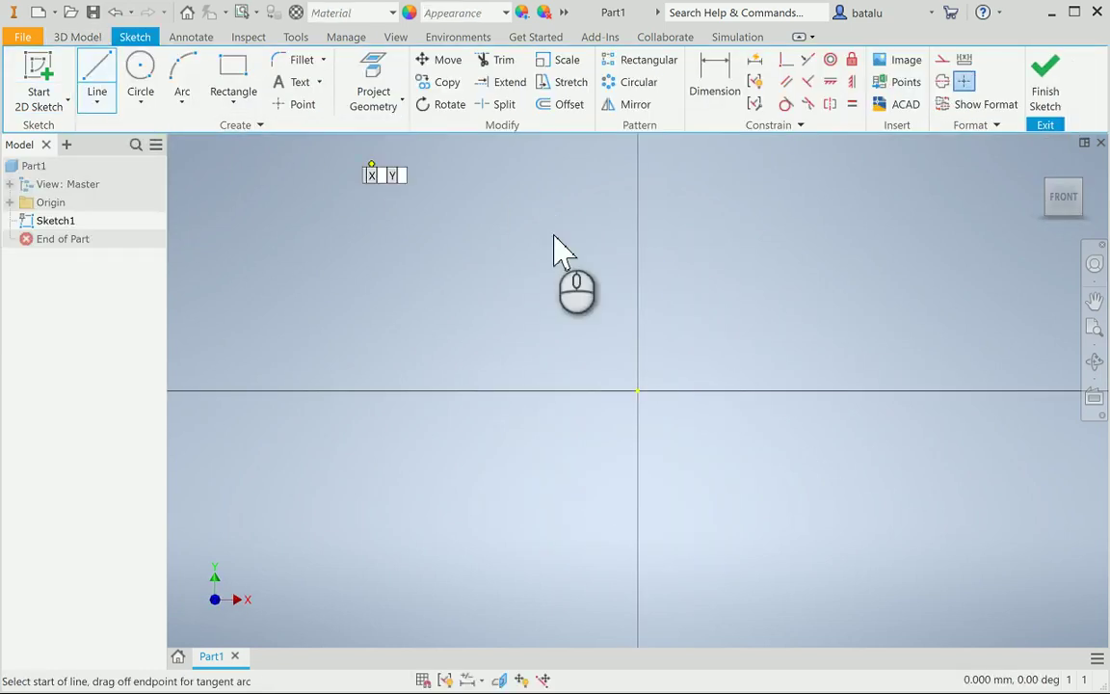
left_click(638, 390)
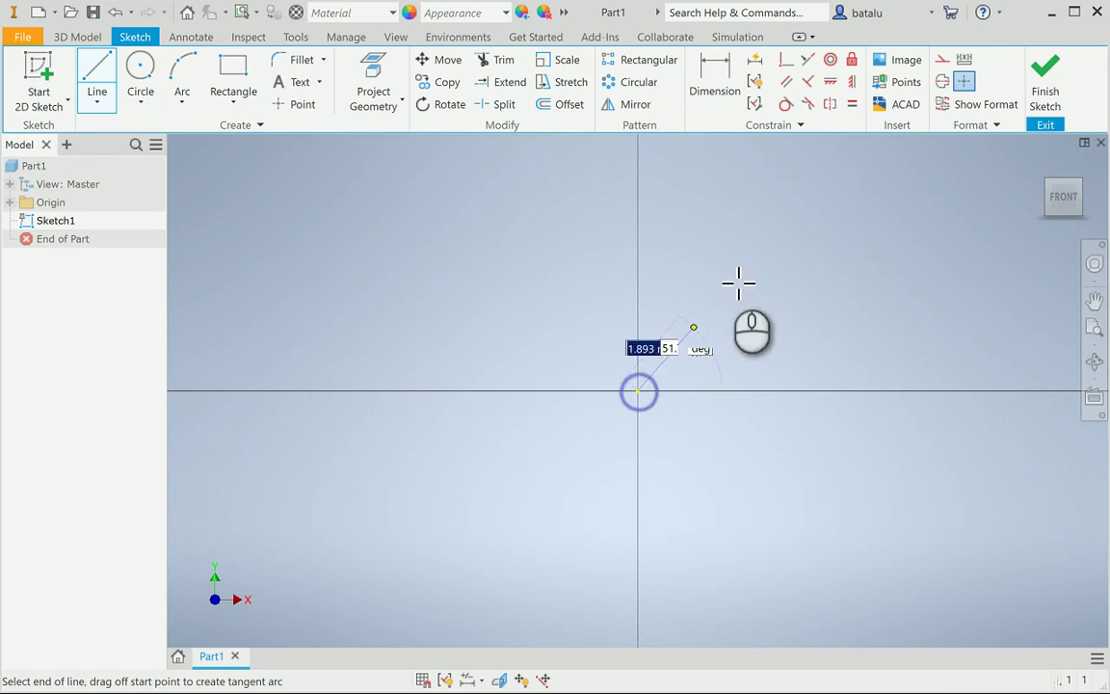
left_click(637, 156)
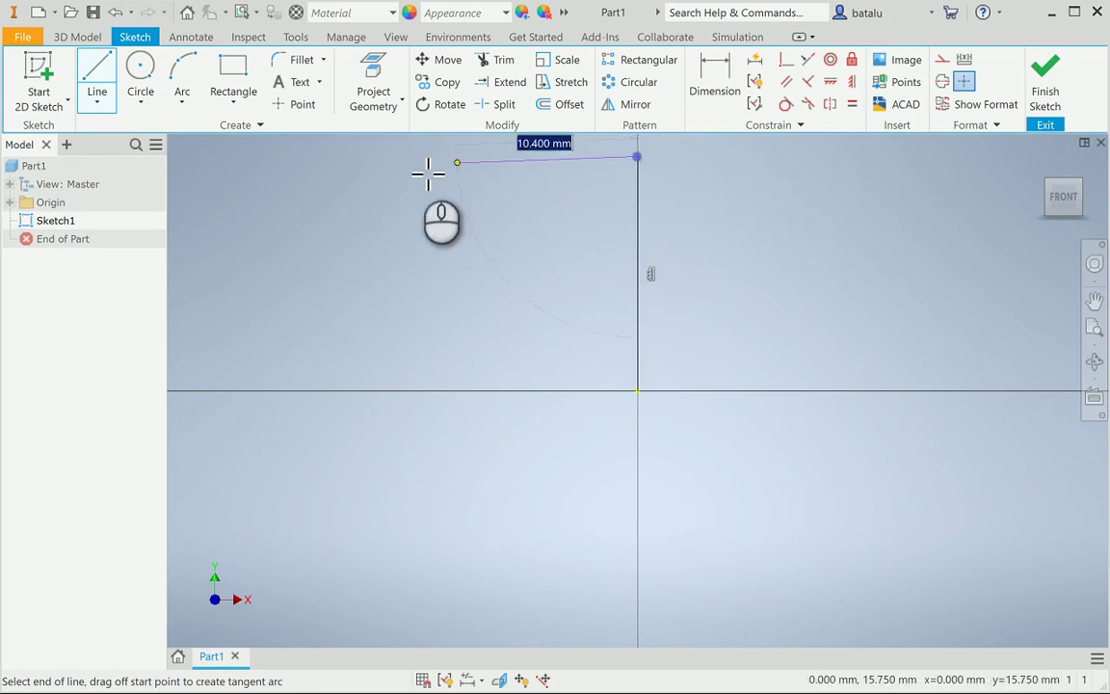
left_click(243, 155)
key("Escape")
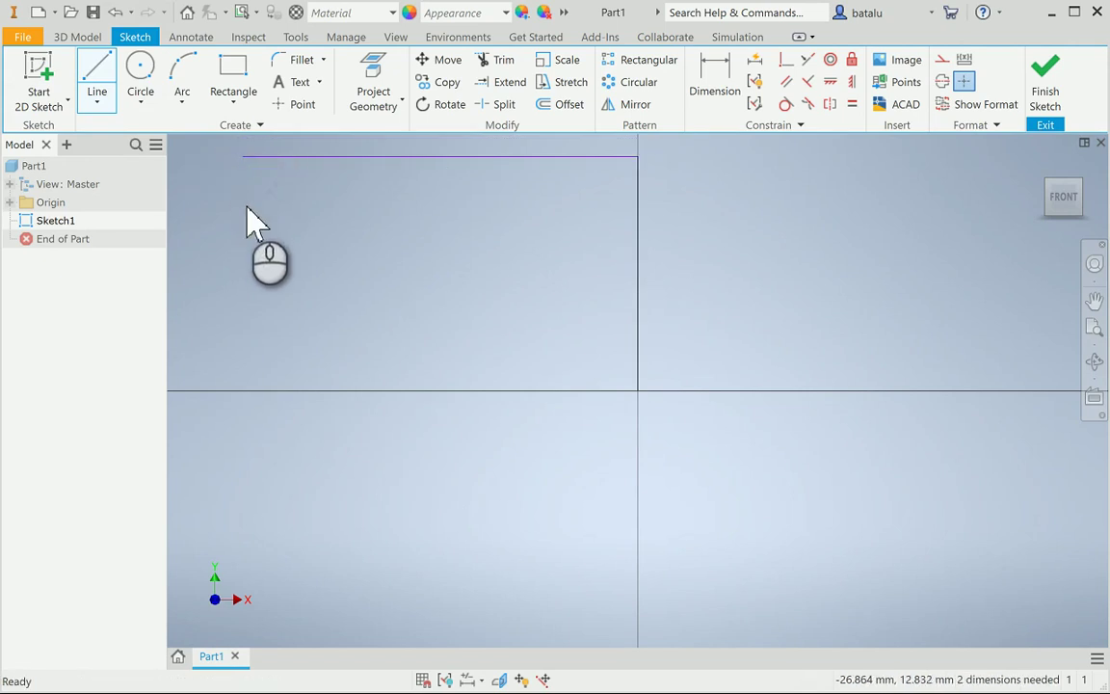
key("Escape")
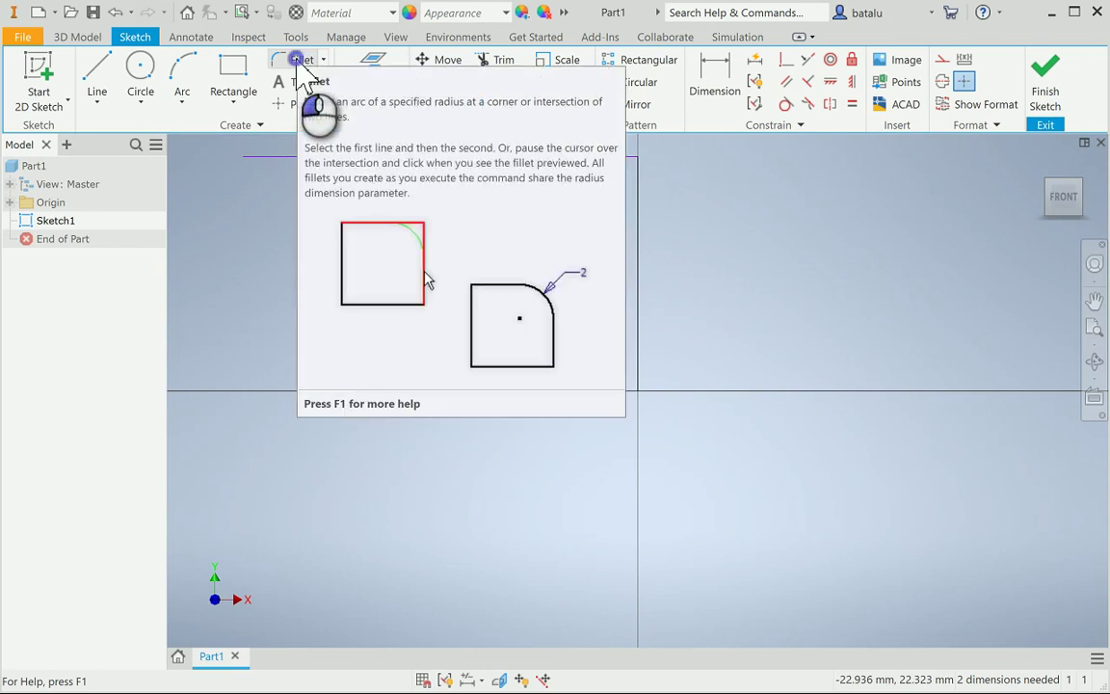
Round the corner between the vertical and horizontal sketch lines with a 3 mm fillet
left_click(298, 62)
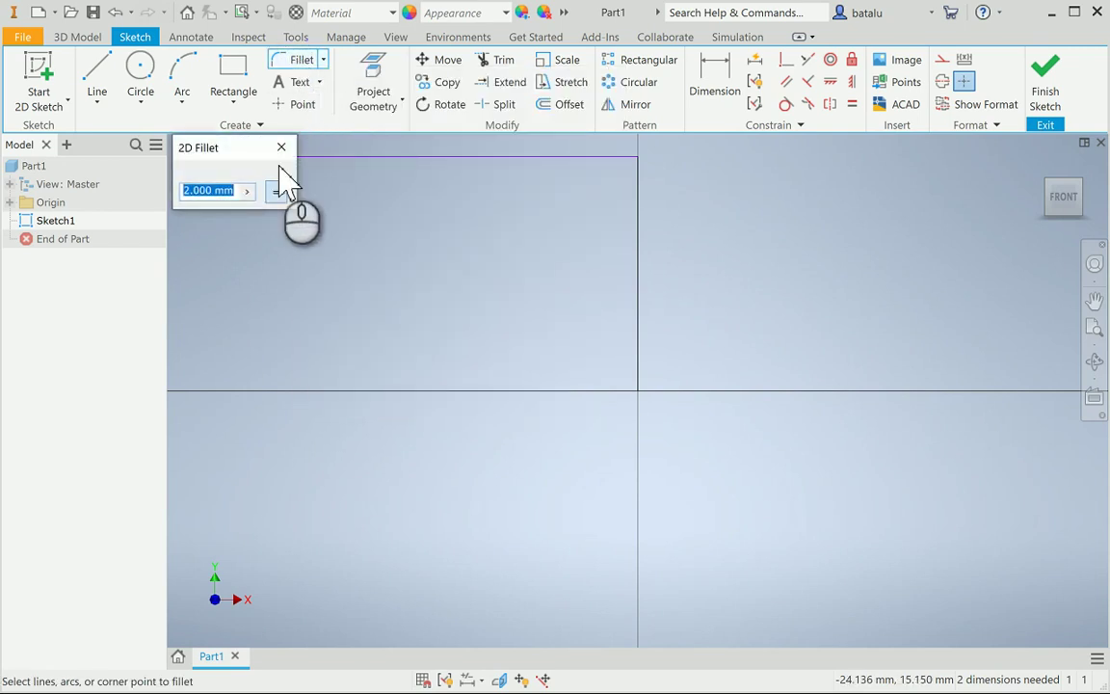
left_click(578, 159)
left_click(639, 192)
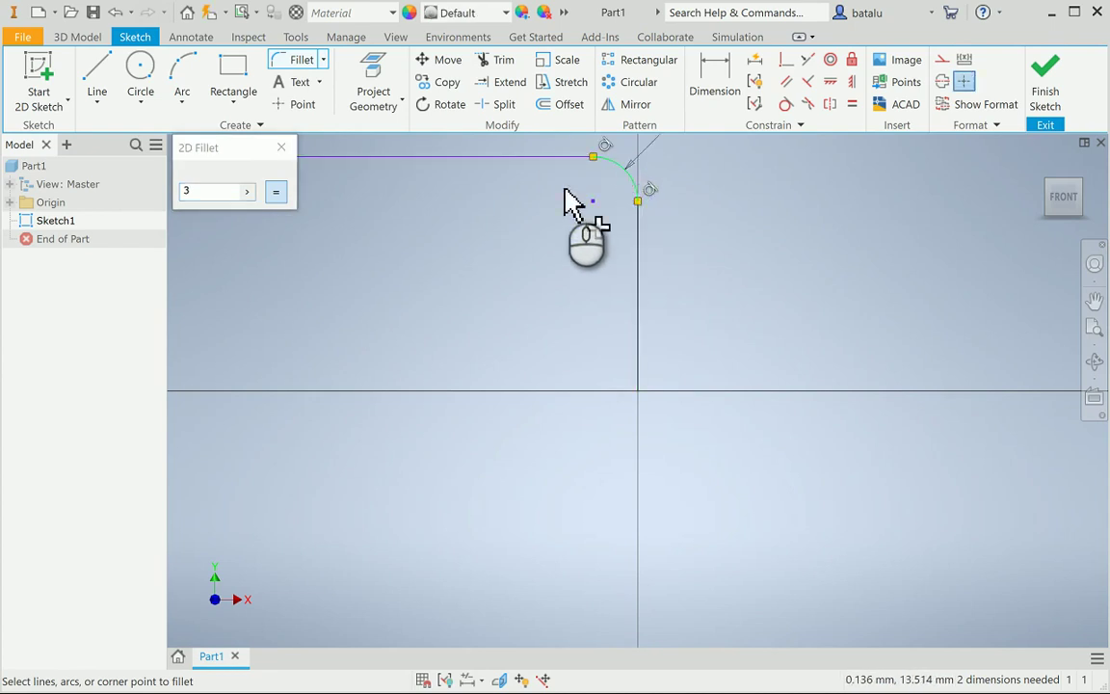
left_click(290, 166)
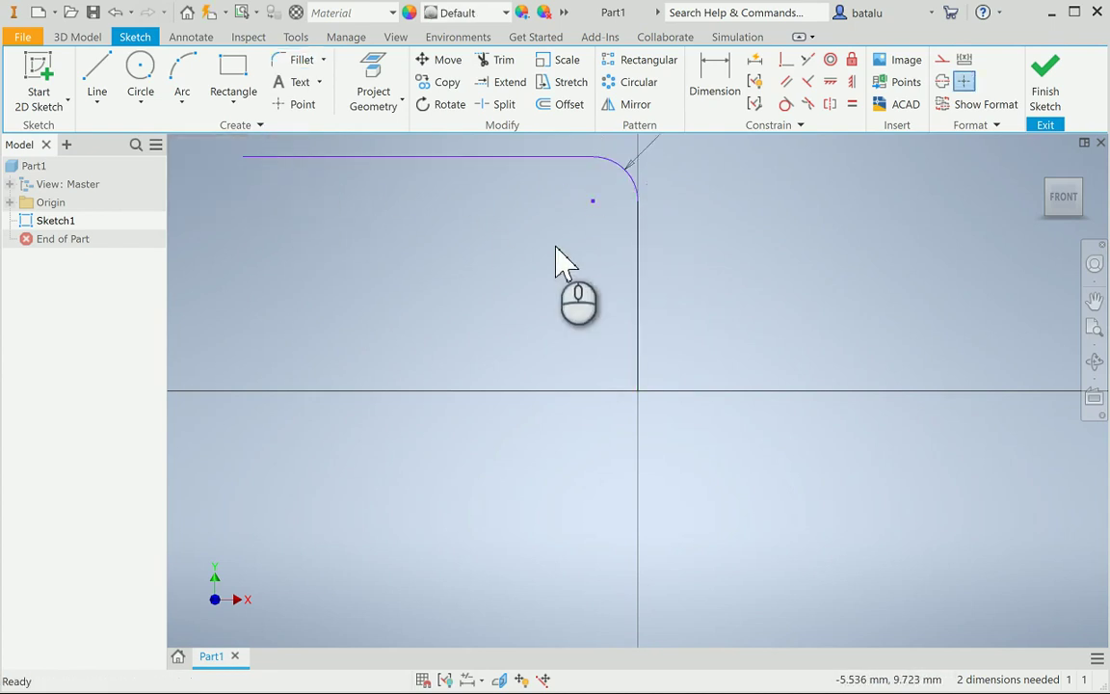
Dimension the straight vertical line below the fillet to 55 mm
mouse_move(573, 266)
middle_mouse_down()
mouse_move(683, 383)
mouse_move(661, 396)
middle_mouse_up()
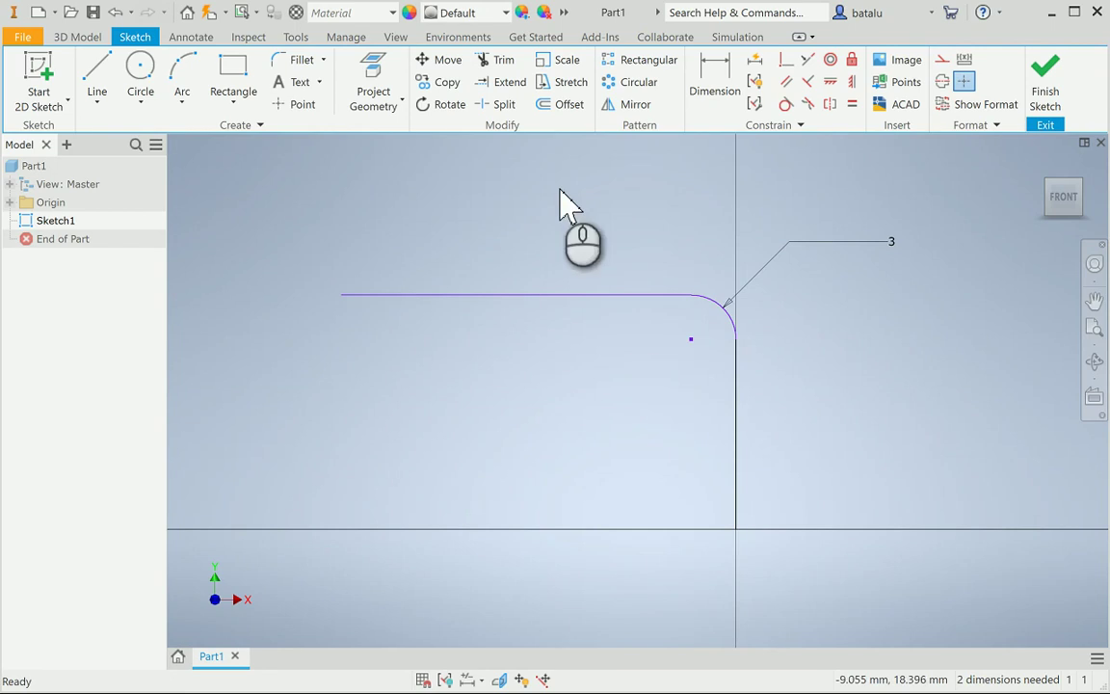
left_click(711, 77)
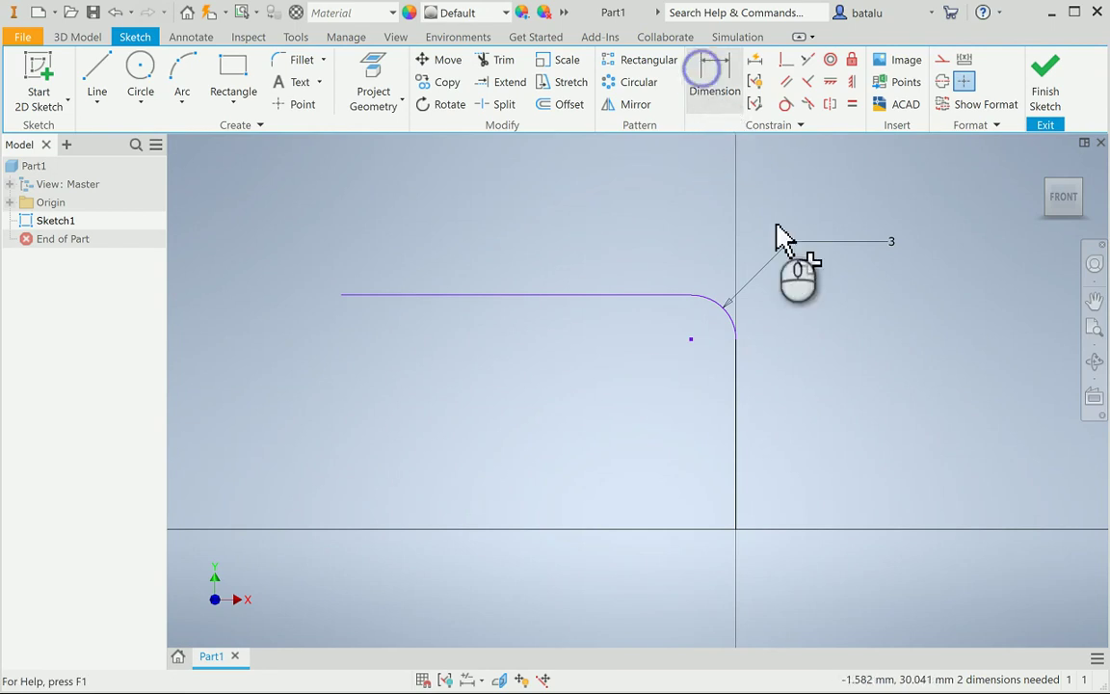
left_click(738, 421)
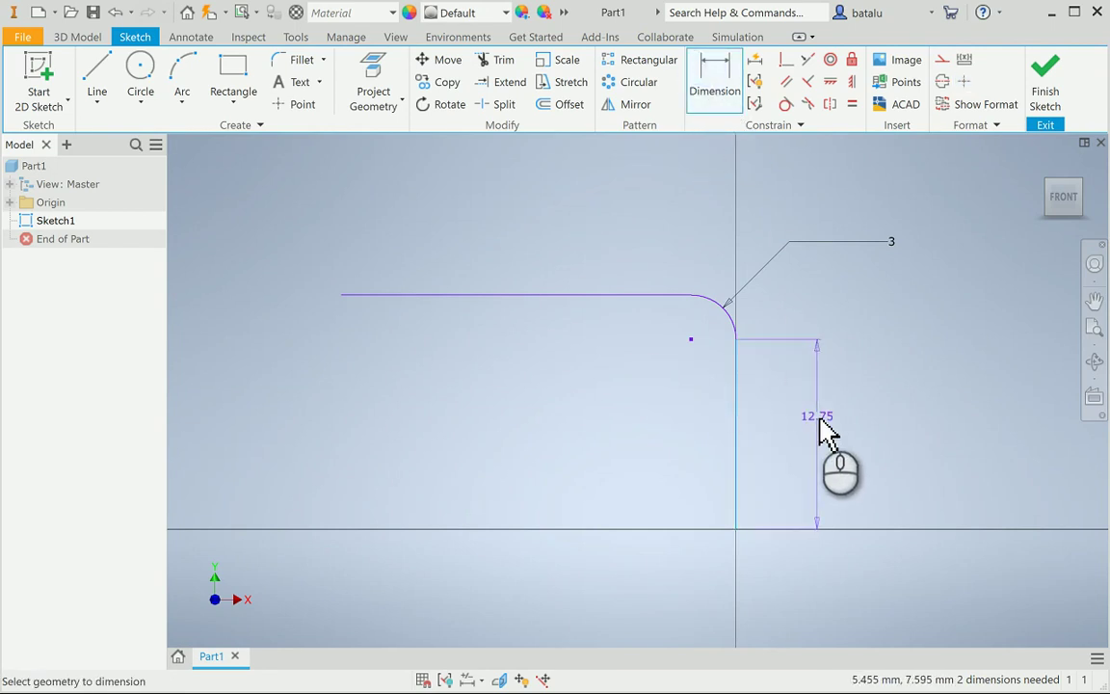
left_click(820, 421)
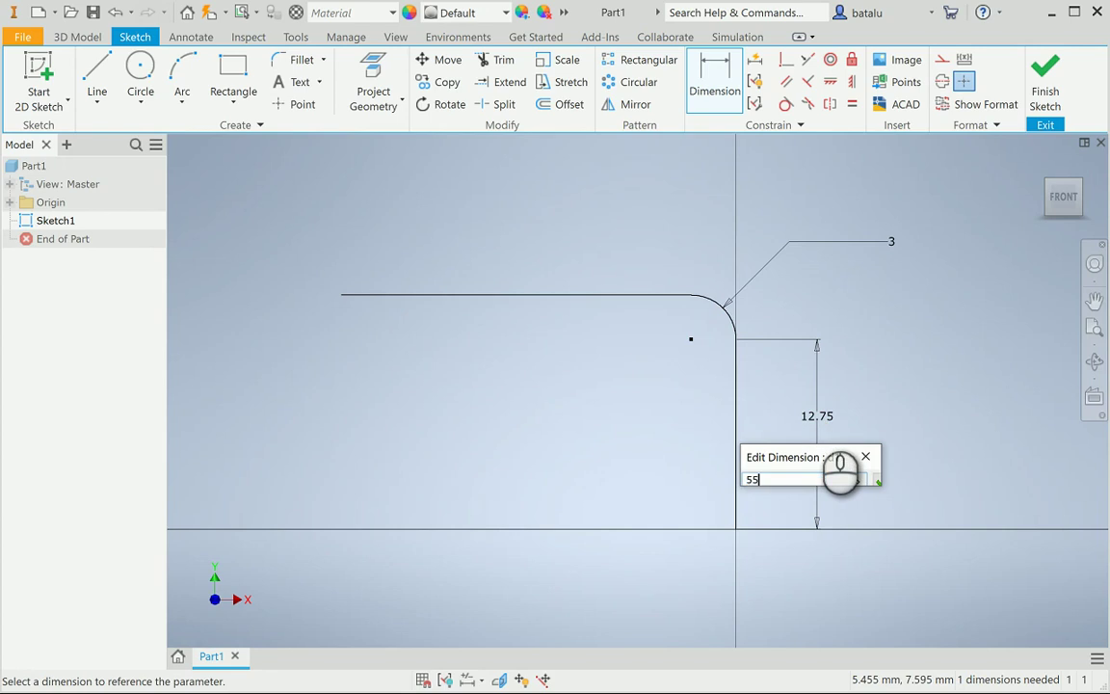
type("55")
key("Return")
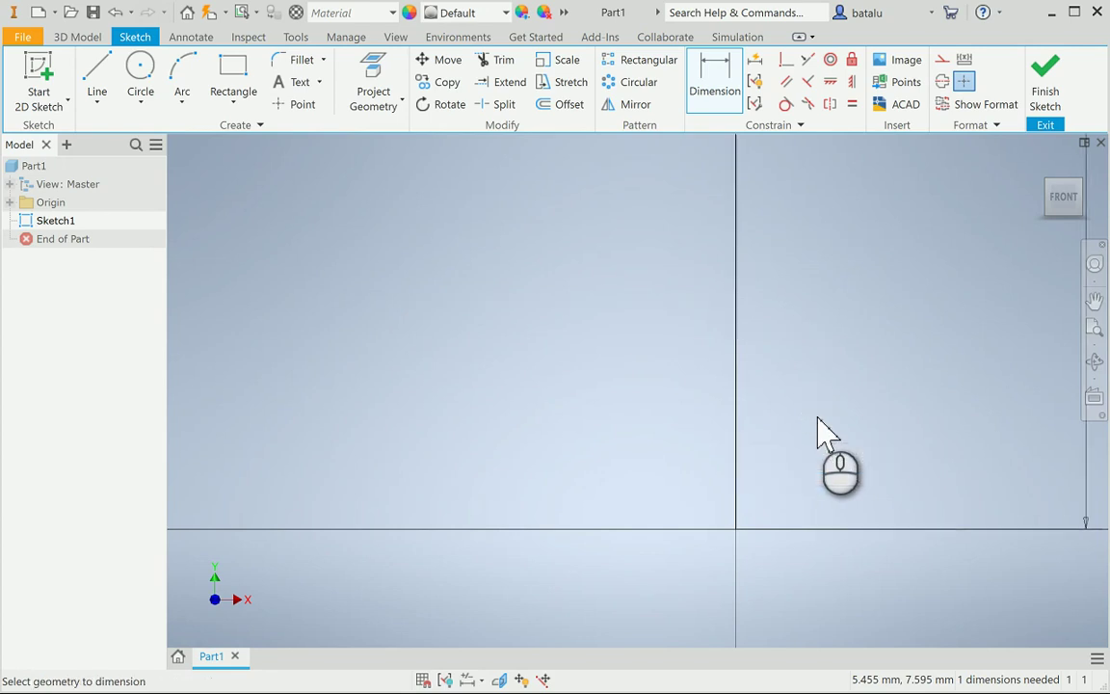
Dimension the straight horizontal line to 100 mm and finish the path sketch
scroll(819, 431, "down", 3)
left_click(760, 266)
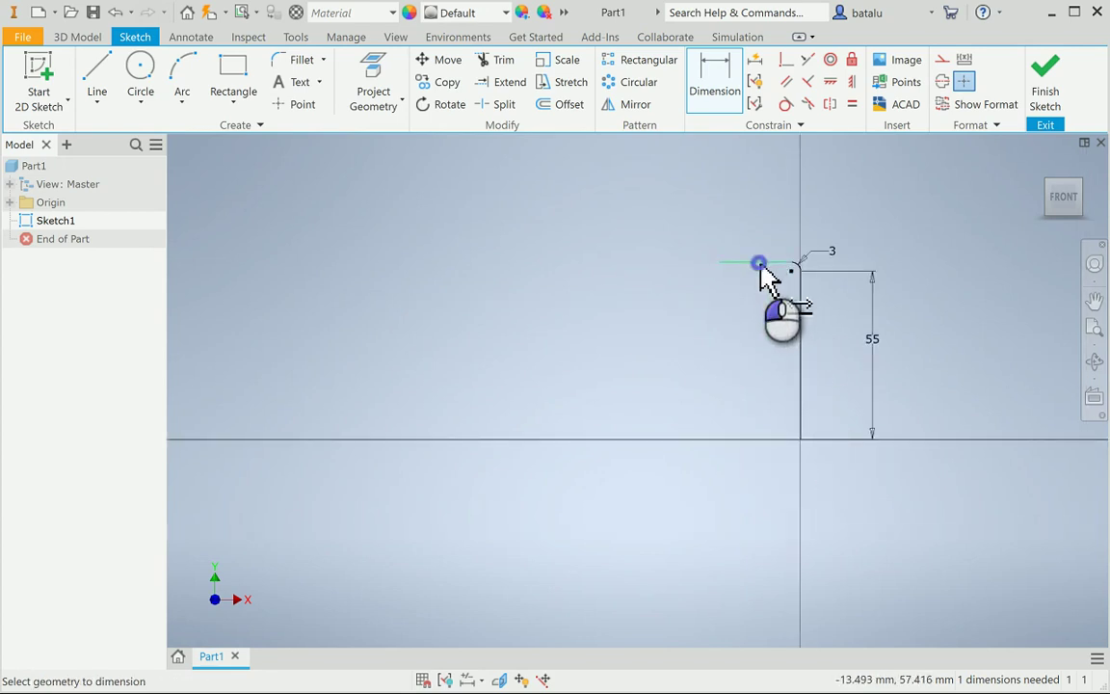
left_click(763, 243)
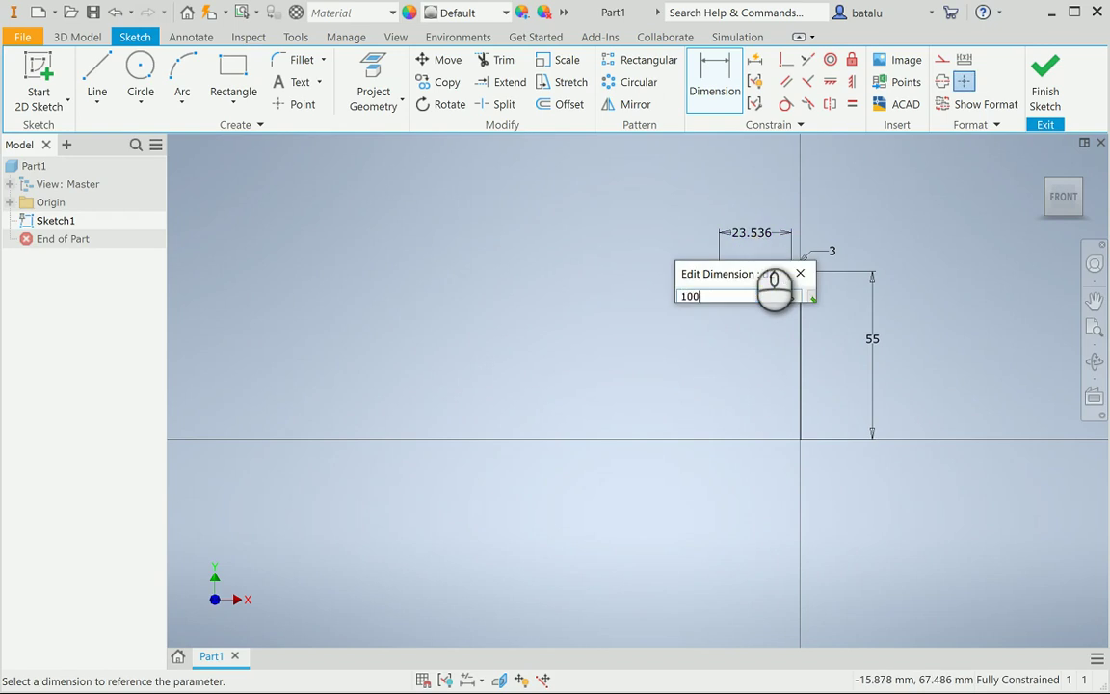
key("Return")
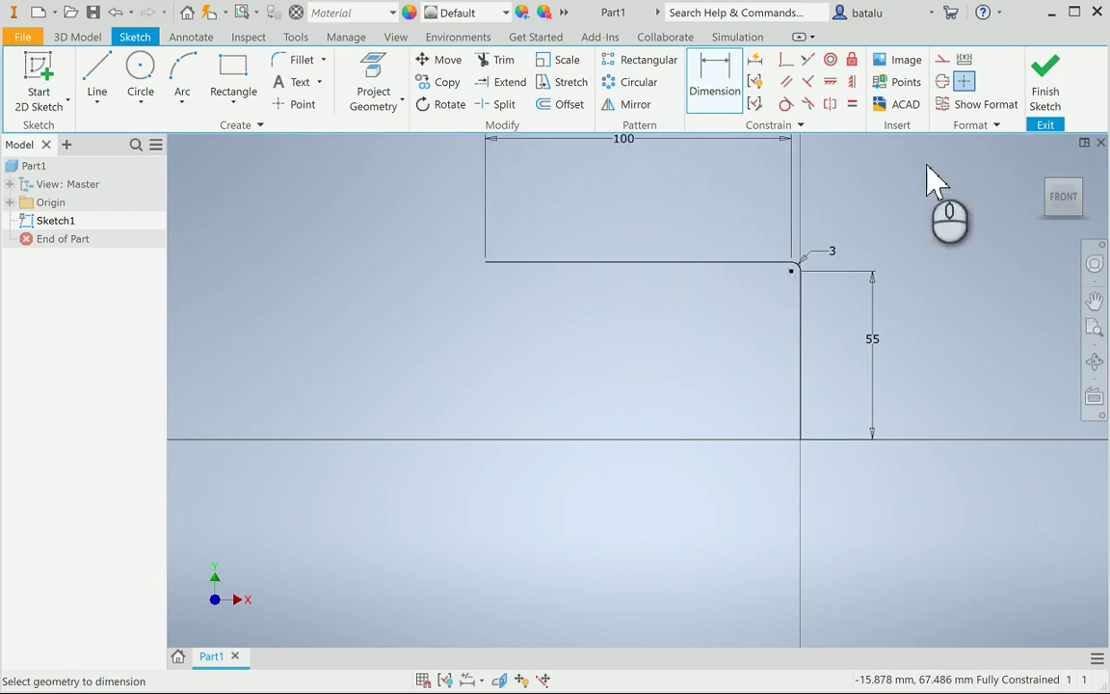
key("F6")
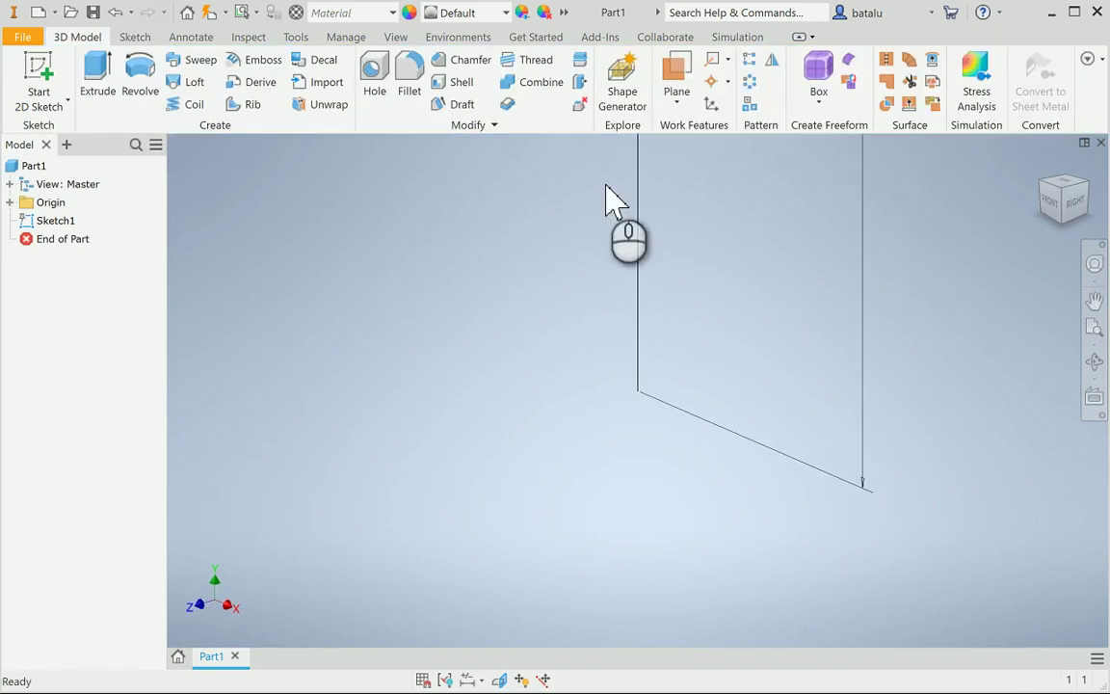
On the horizontal XZ plane, sketch a 2 mm diameter circle centred on the origin and finish the sketch
left_click(23, 75)
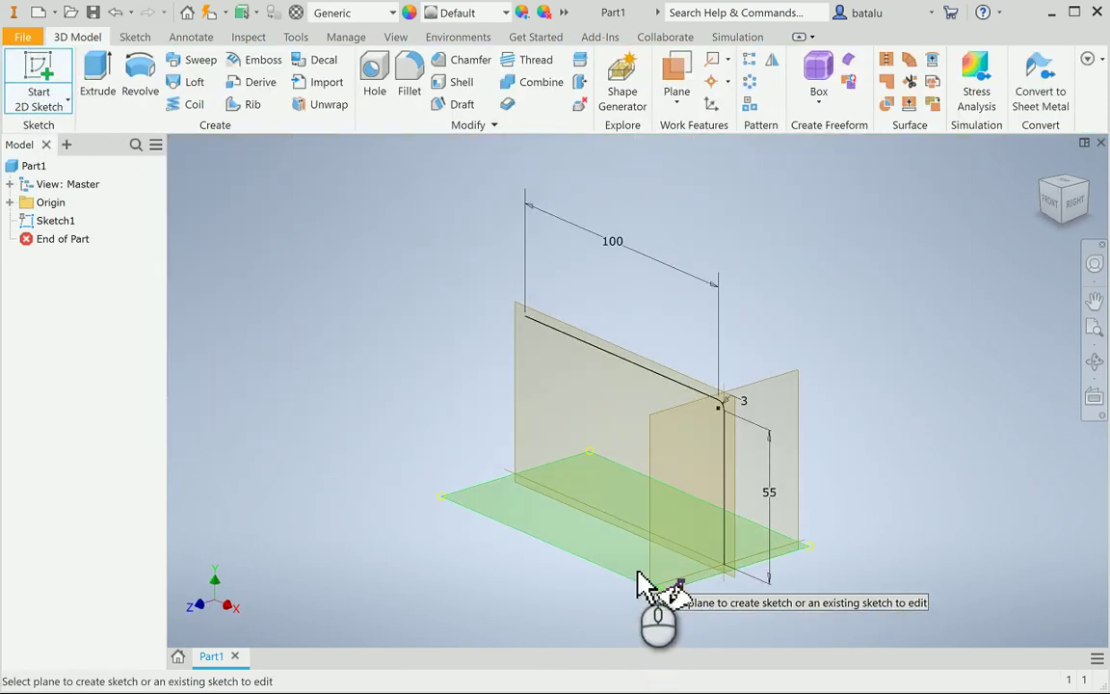
left_click(637, 569)
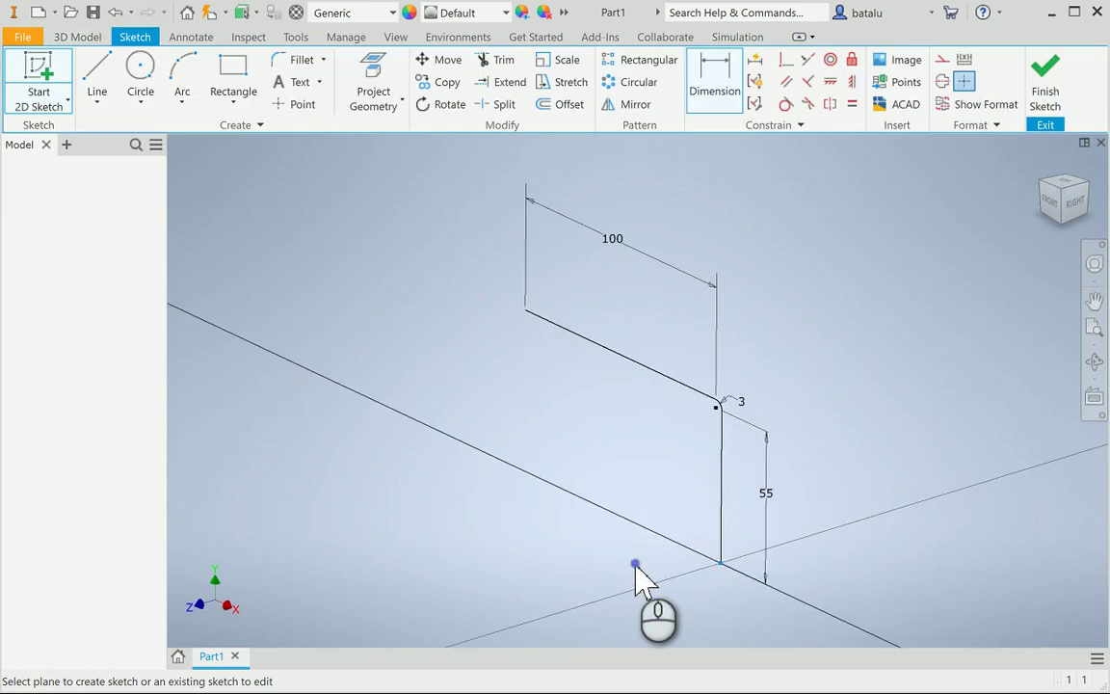
left_click(1099, 363)
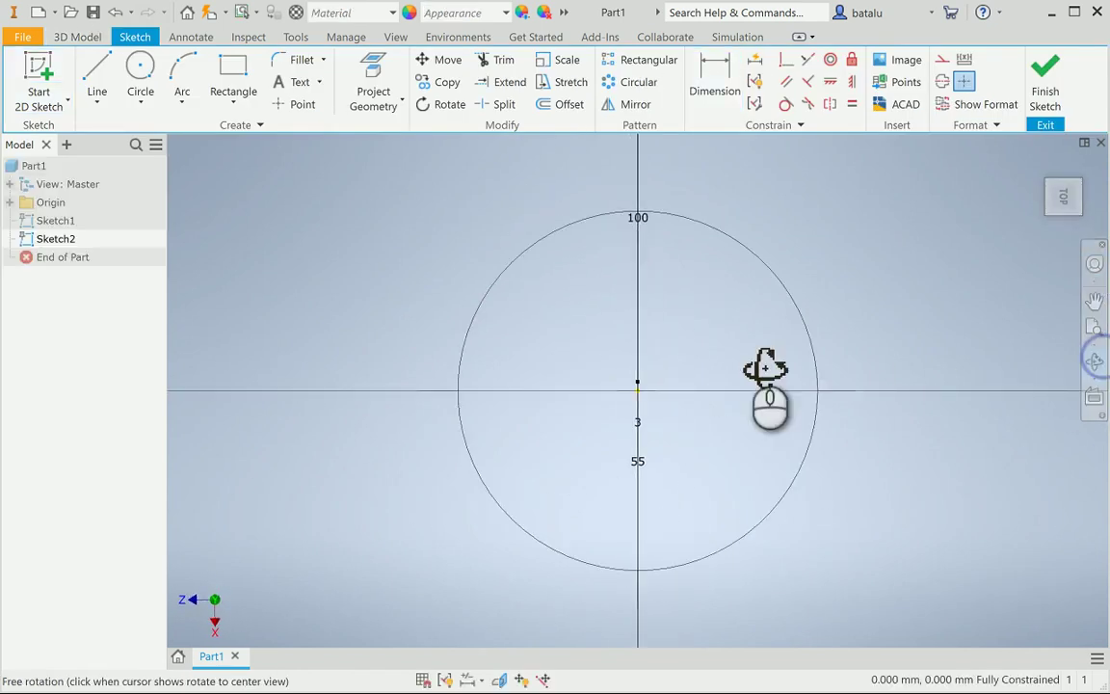
left_click_drag(465, 403, 478, 401)
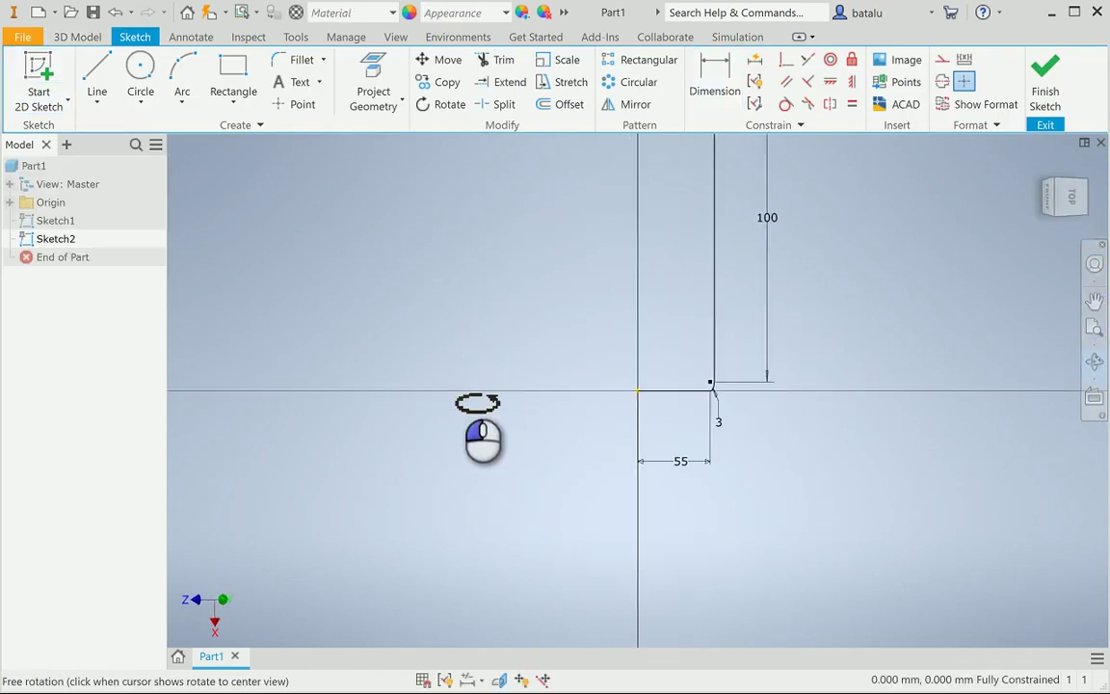
left_click_drag(632, 408, 689, 414)
scroll(688, 414, "up", 5)
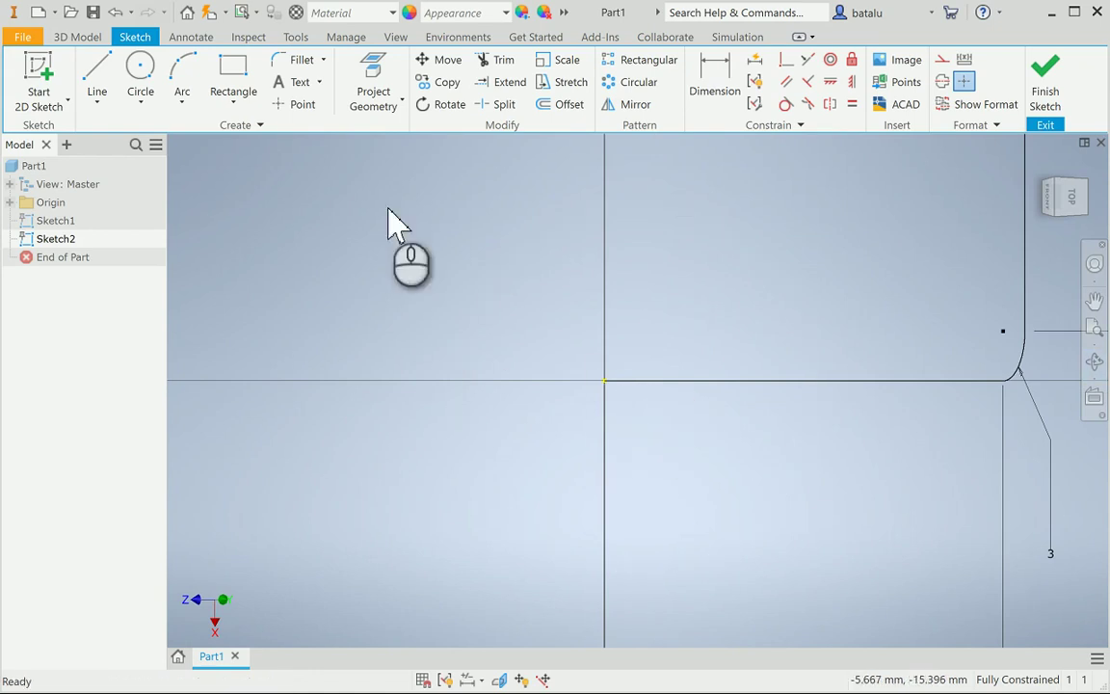
left_click(140, 79)
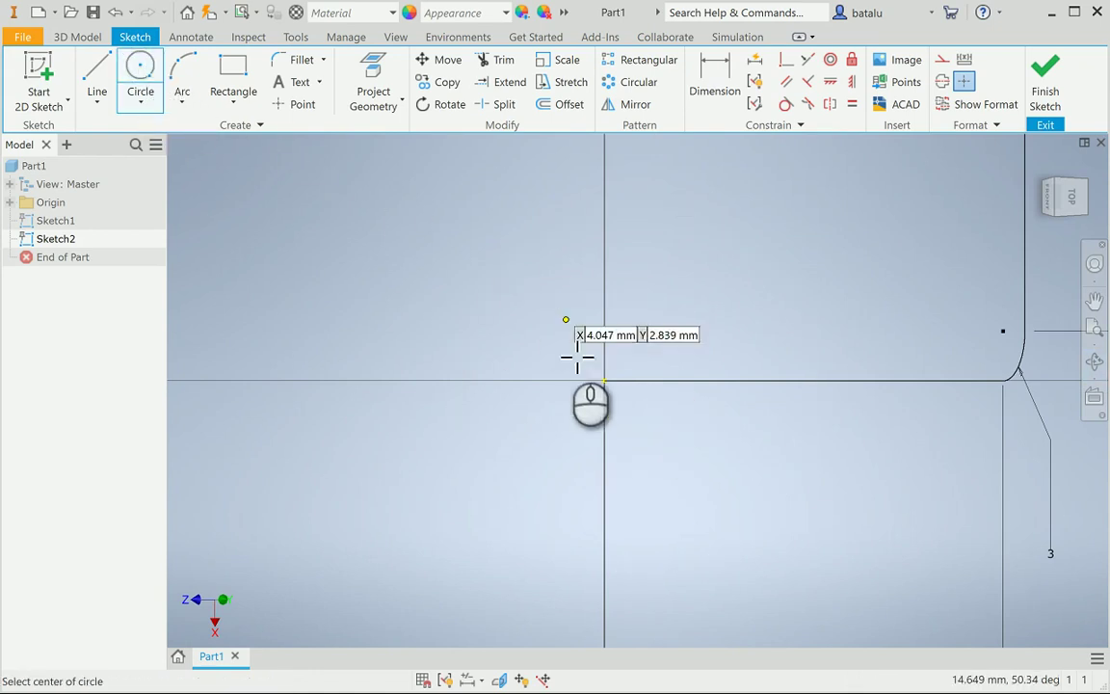
left_click(604, 381)
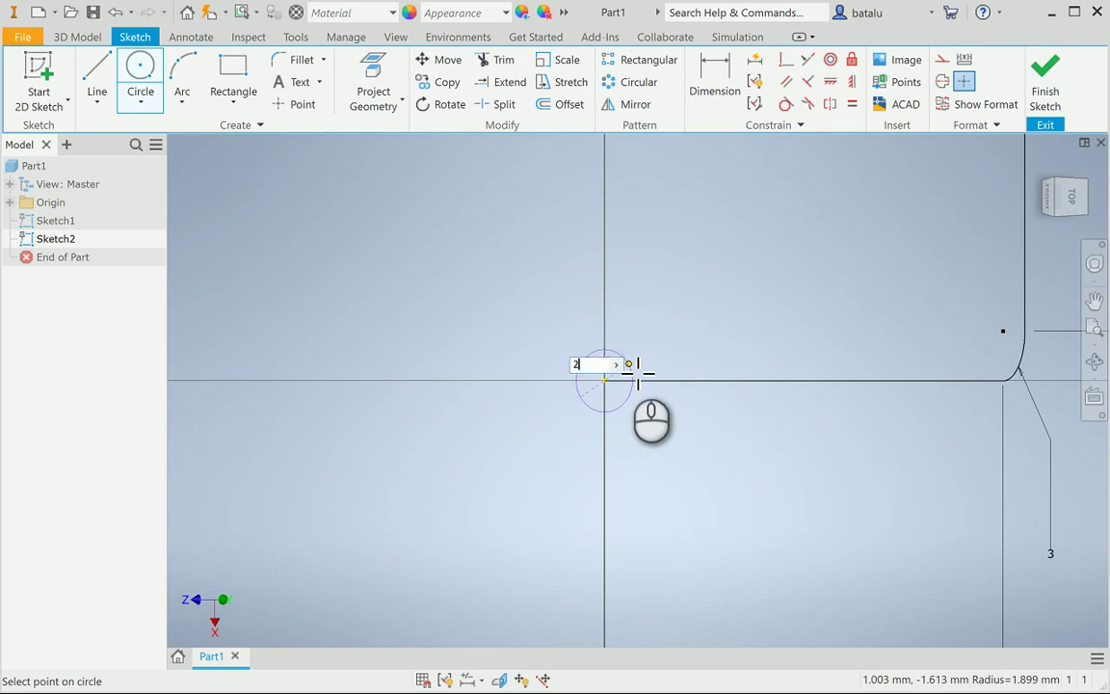
type("2")
key("Return")
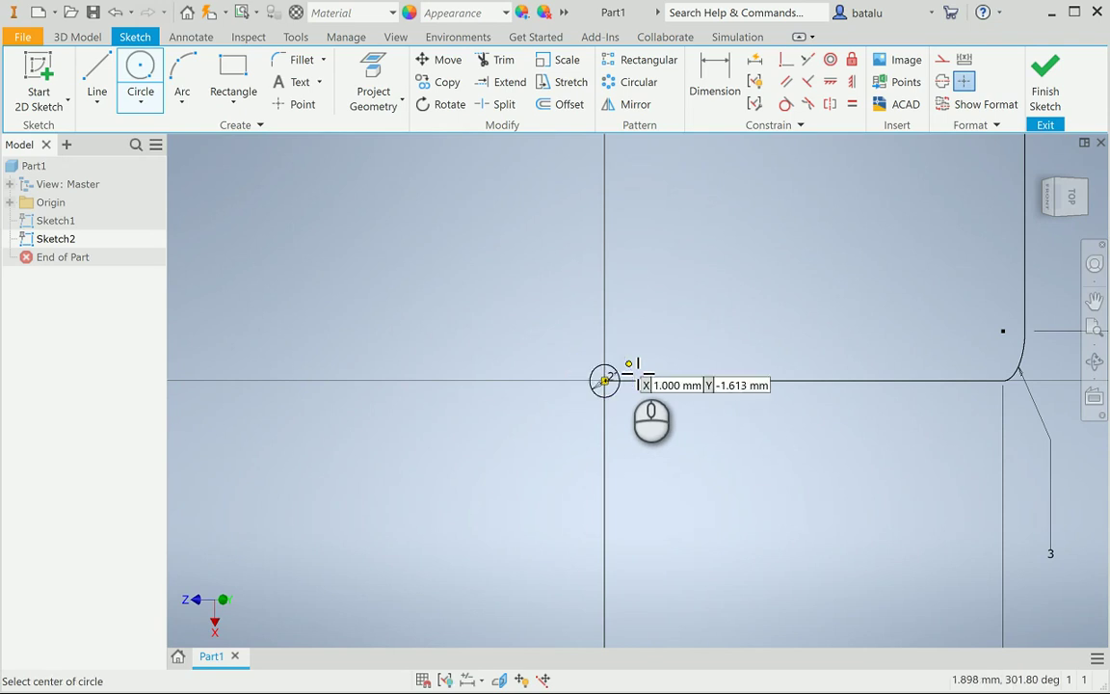
left_click(1045, 82)
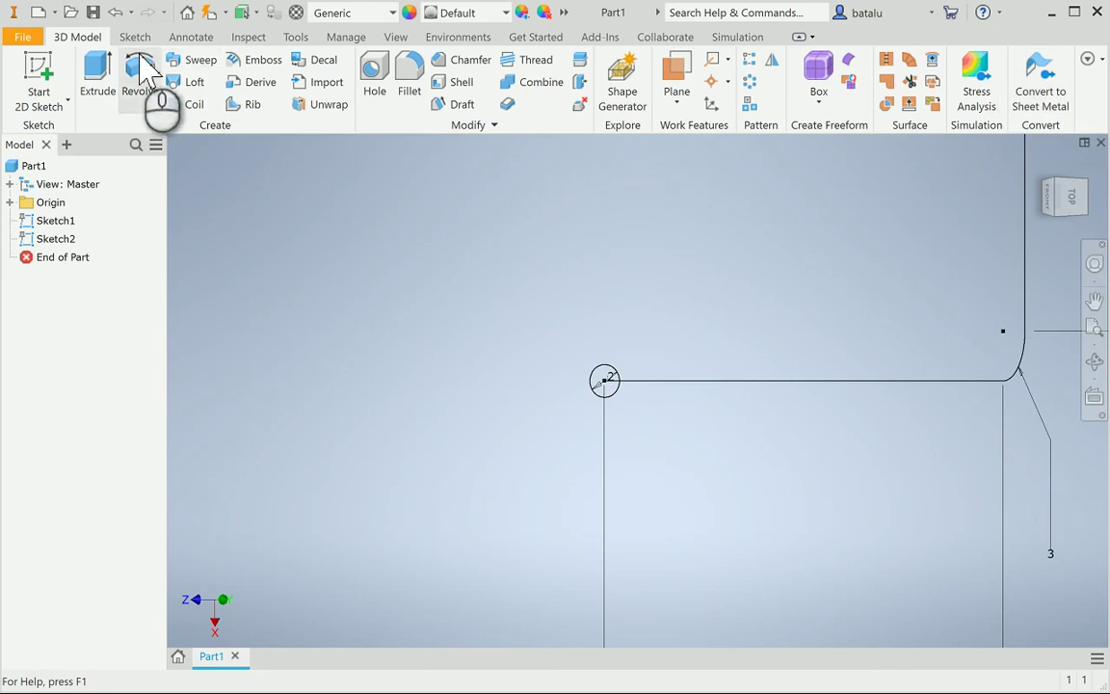
Sweep the 2 mm circle along the filleted L-shaped path to create a solid rod
left_click(200, 61)
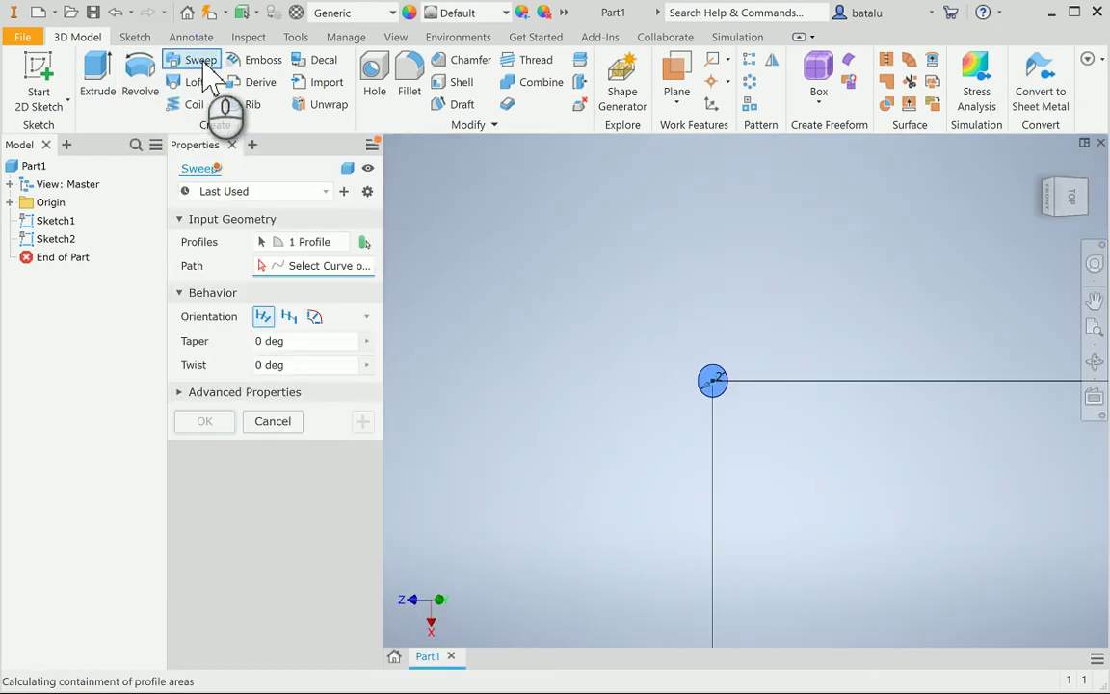
left_click(862, 382)
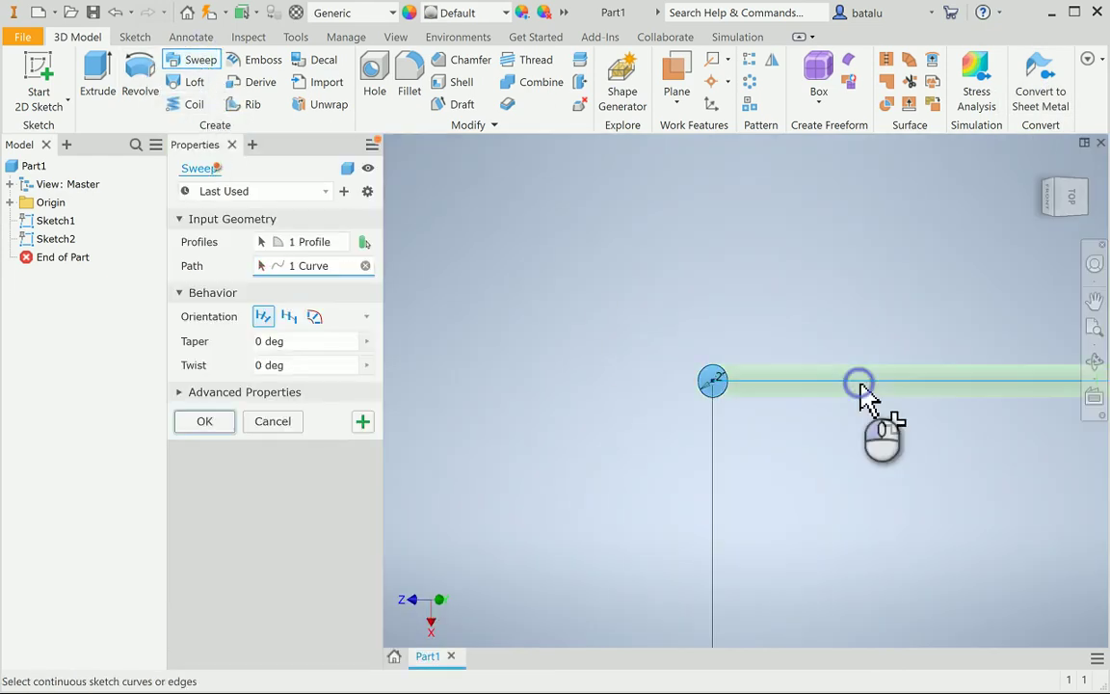
scroll(879, 389, "down", 5)
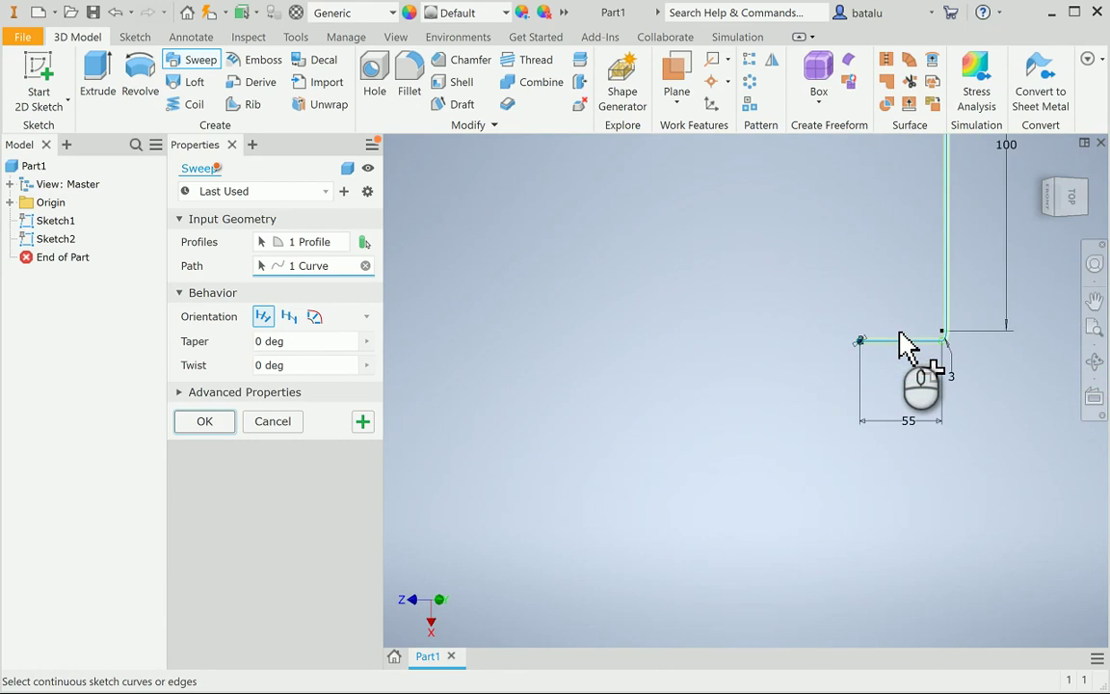
left_click(205, 426)
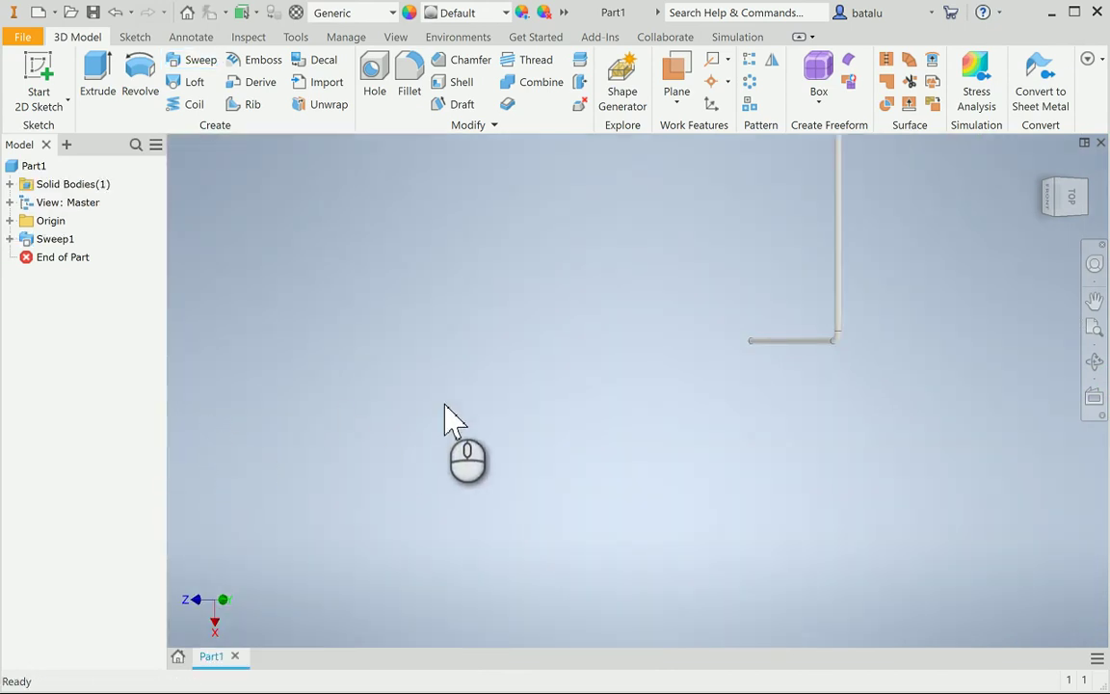
Start a sketch on the XY plane and draw a vertical line from the upper corner of the rod's free horizontal end to its midpoint
key("F6")
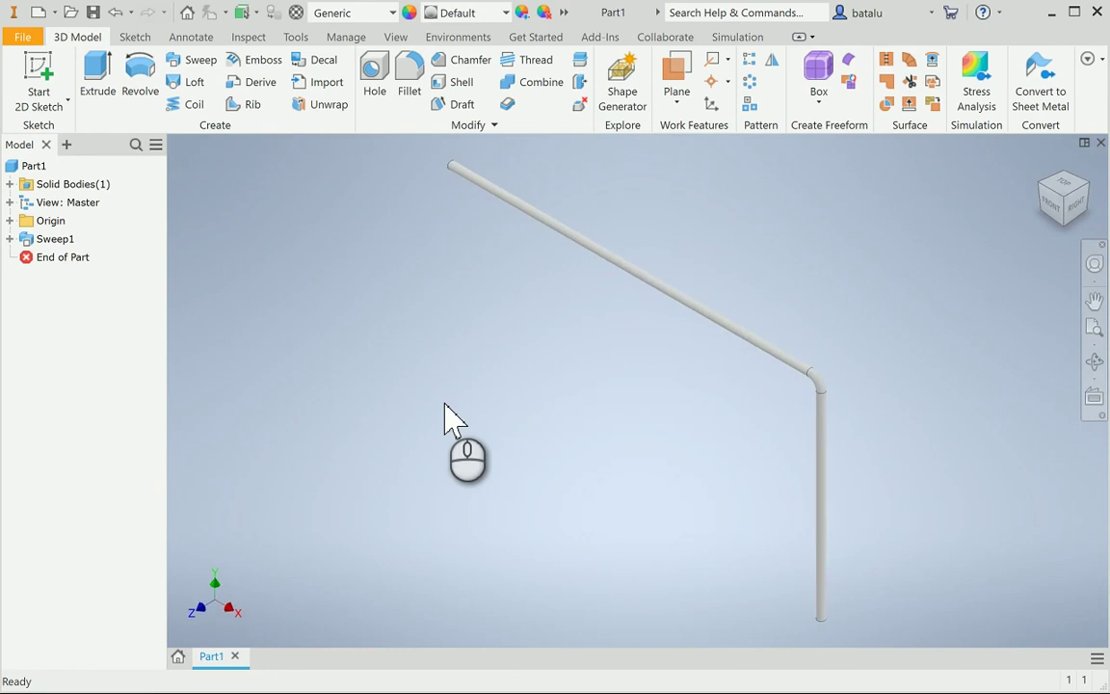
left_click(29, 82)
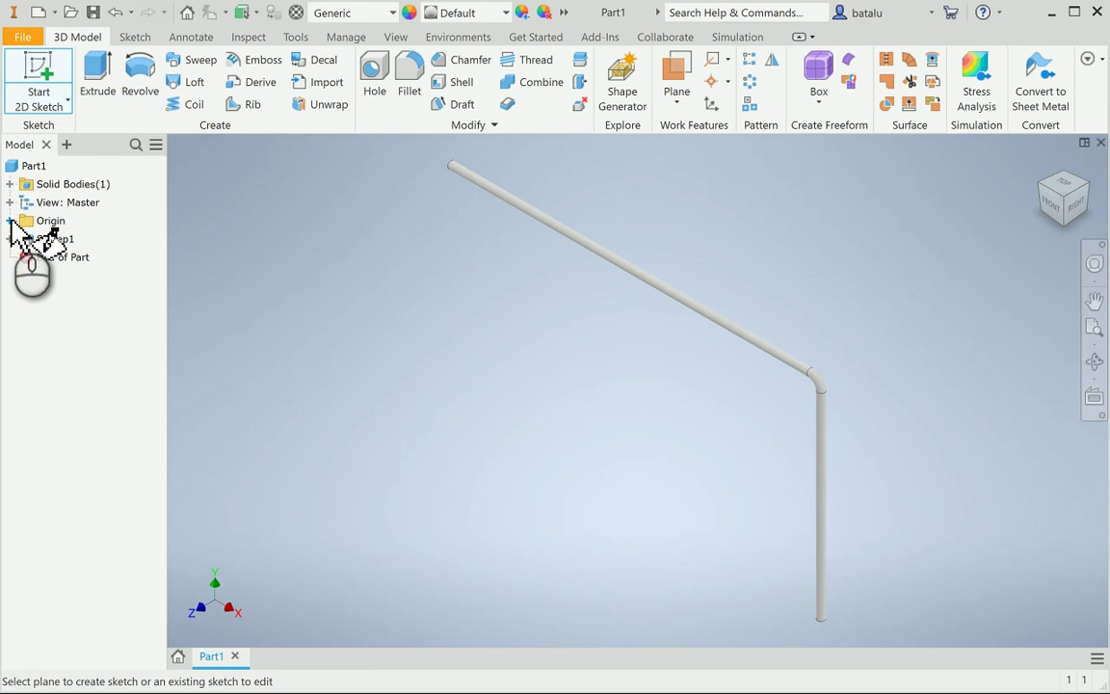
left_click(9, 222)
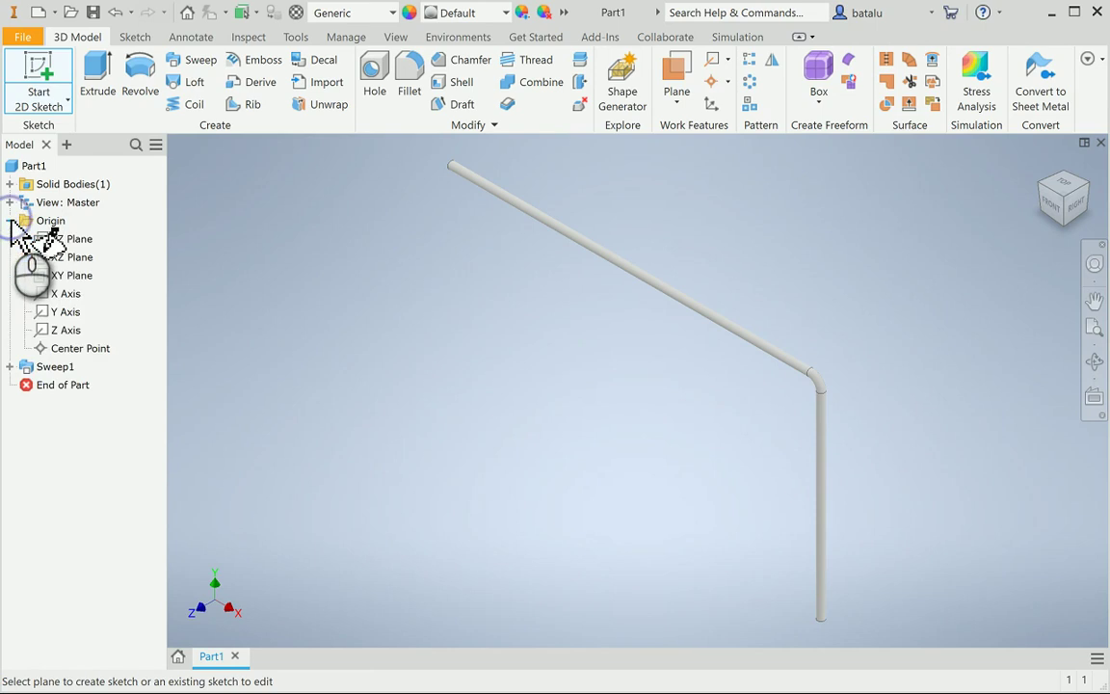
left_click(71, 278)
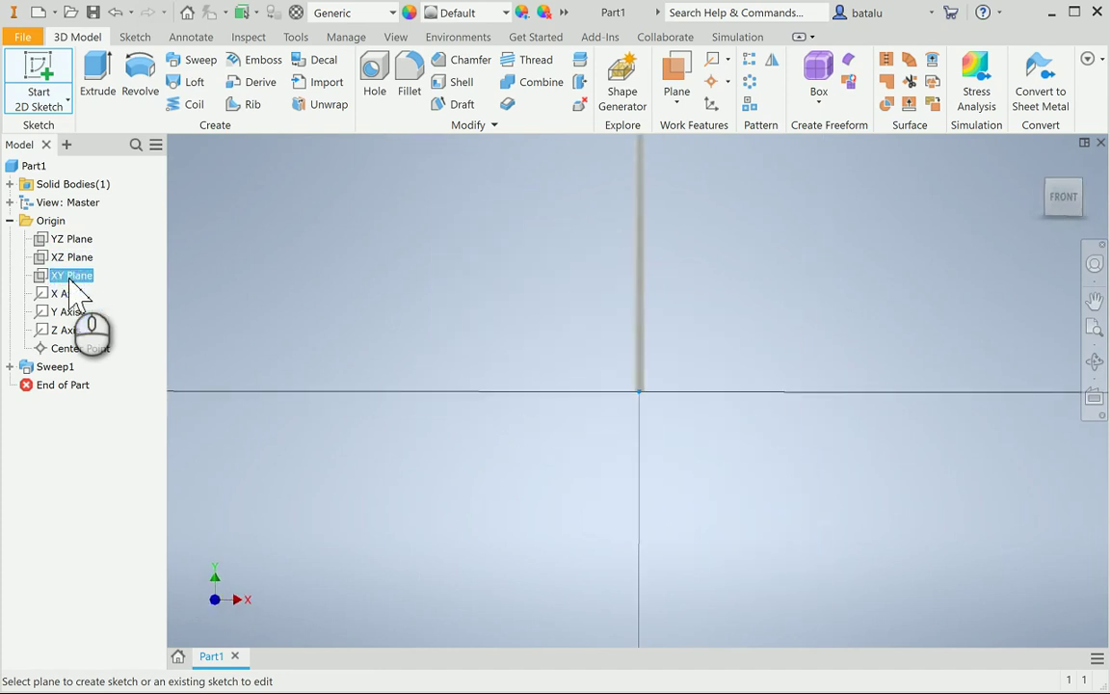
scroll(491, 218, "up", 5)
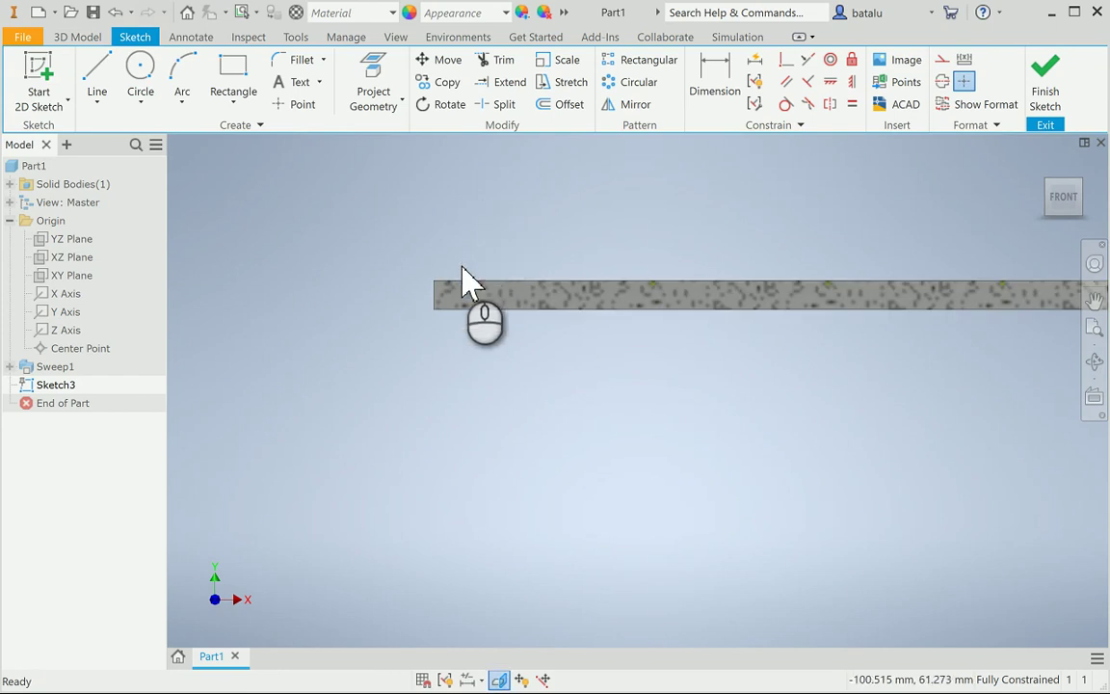
scroll(441, 308, "up", 4)
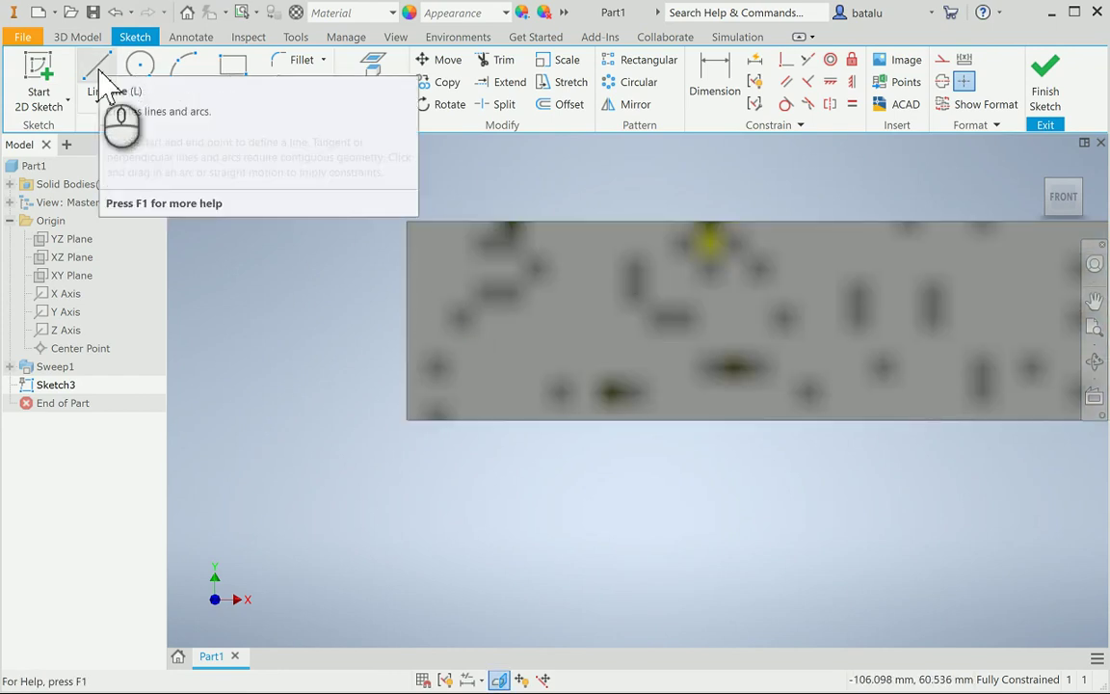
left_click(98, 85)
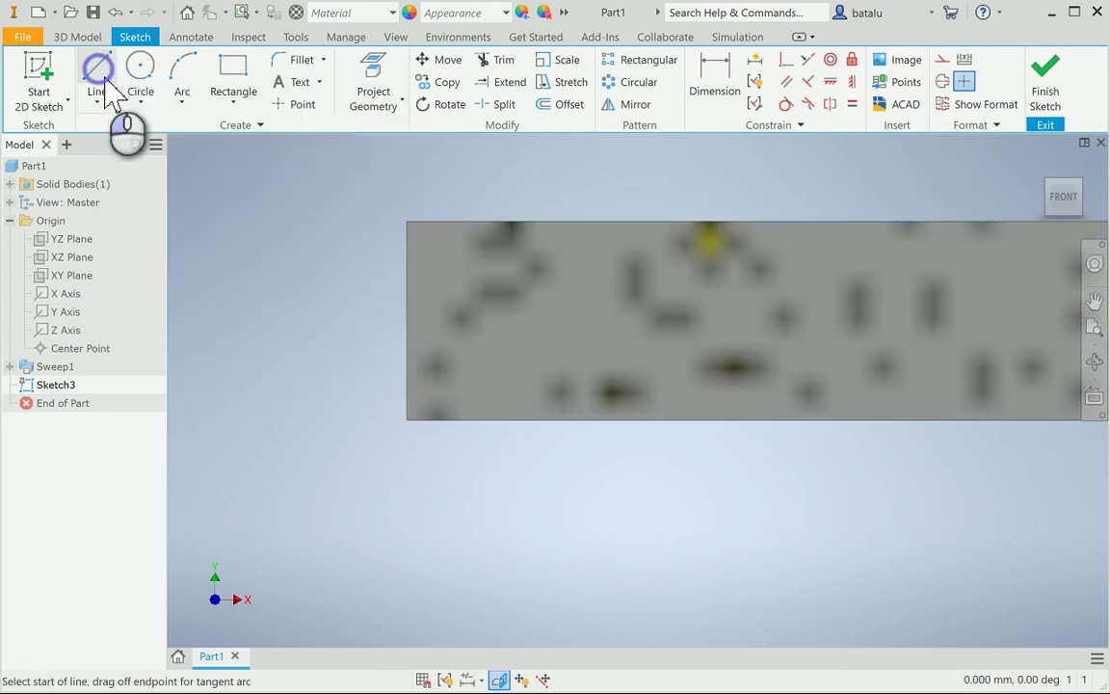
left_click(407, 221)
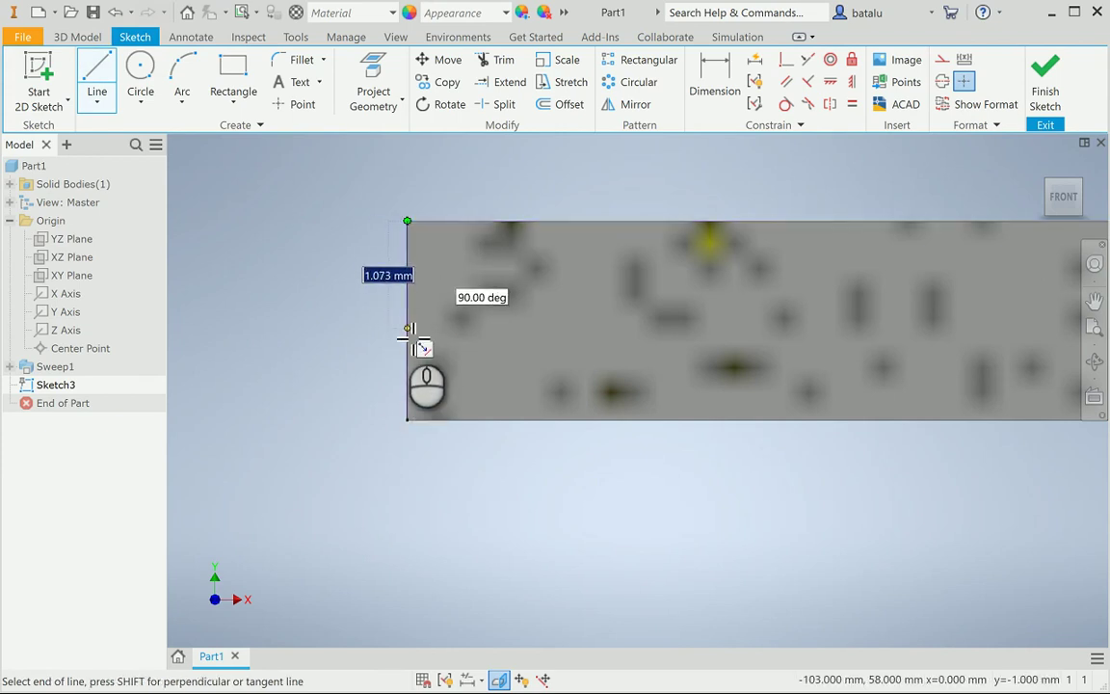
double_click(406, 321)
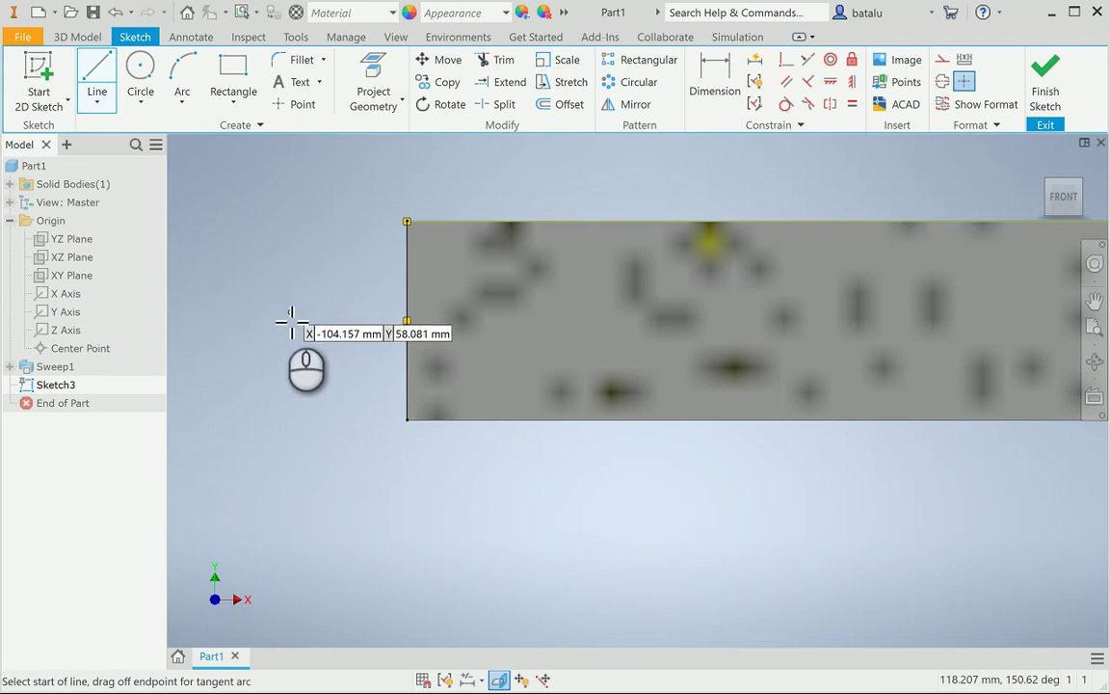
Draw a 7 mm horizontal line outward from the rod end's midpoint and close the triangle with a sloped line to the upper corner
left_click(406, 321)
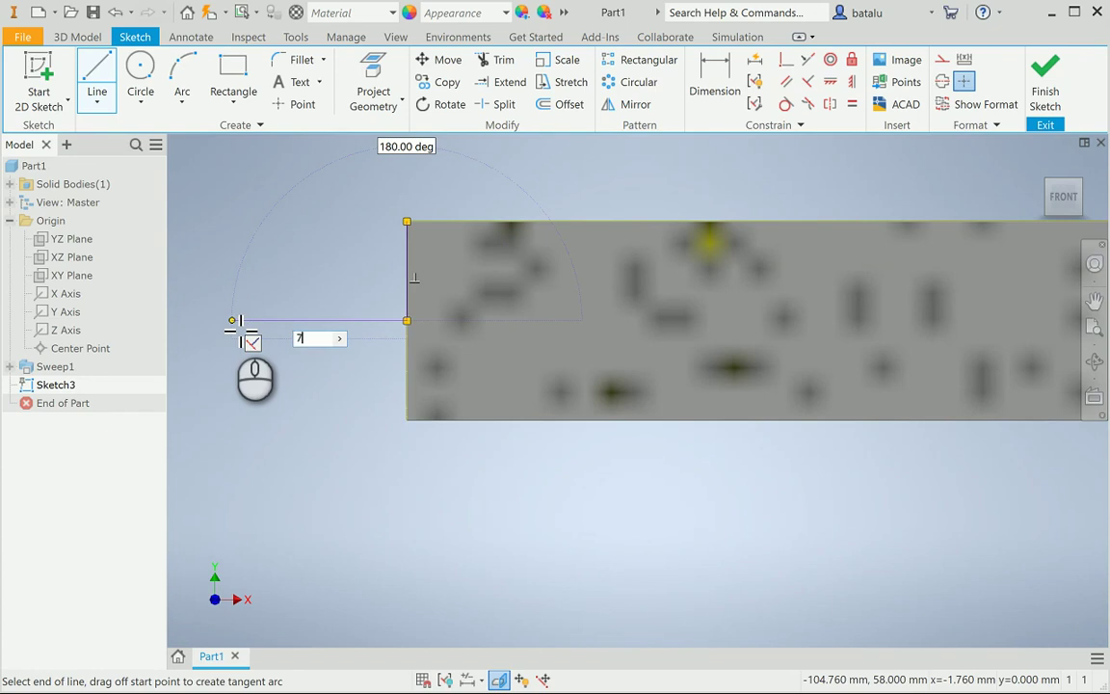
scroll(246, 294, "down", 5)
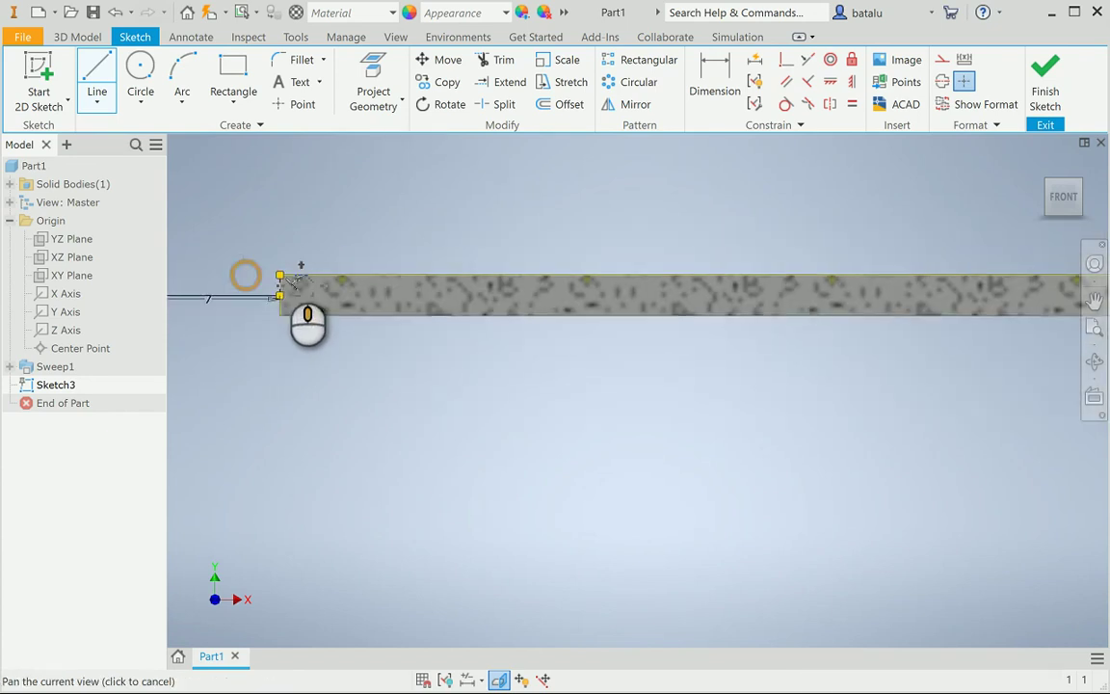
middle_click_drag(292, 281, 480, 291)
scroll(501, 289, "up", 5)
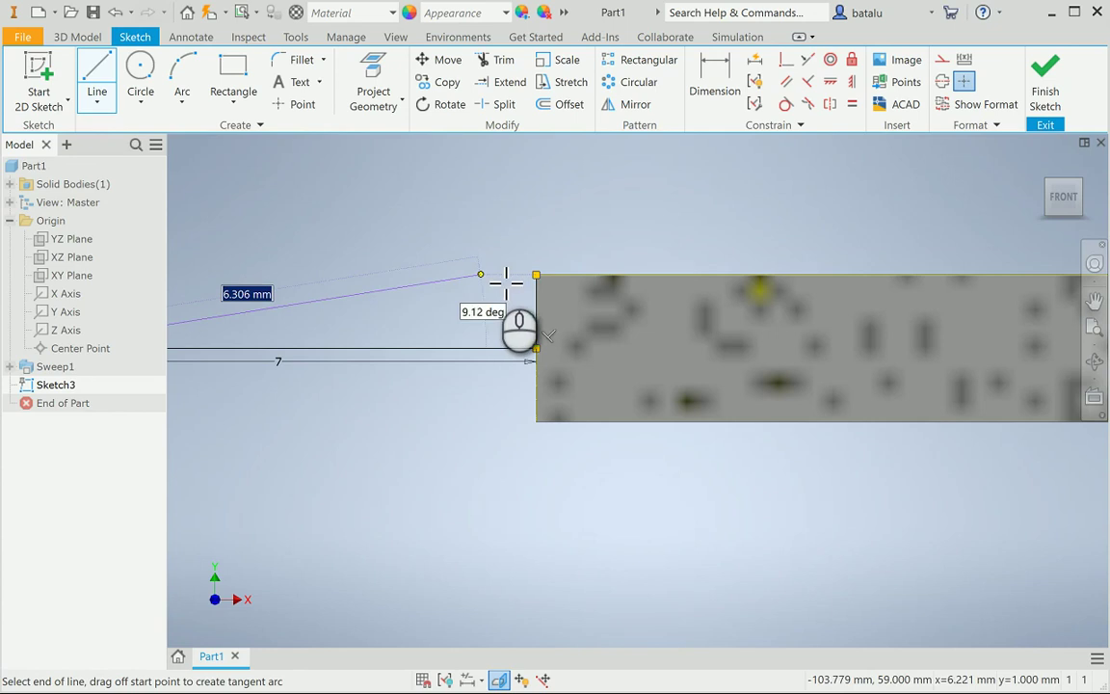
left_click(537, 274)
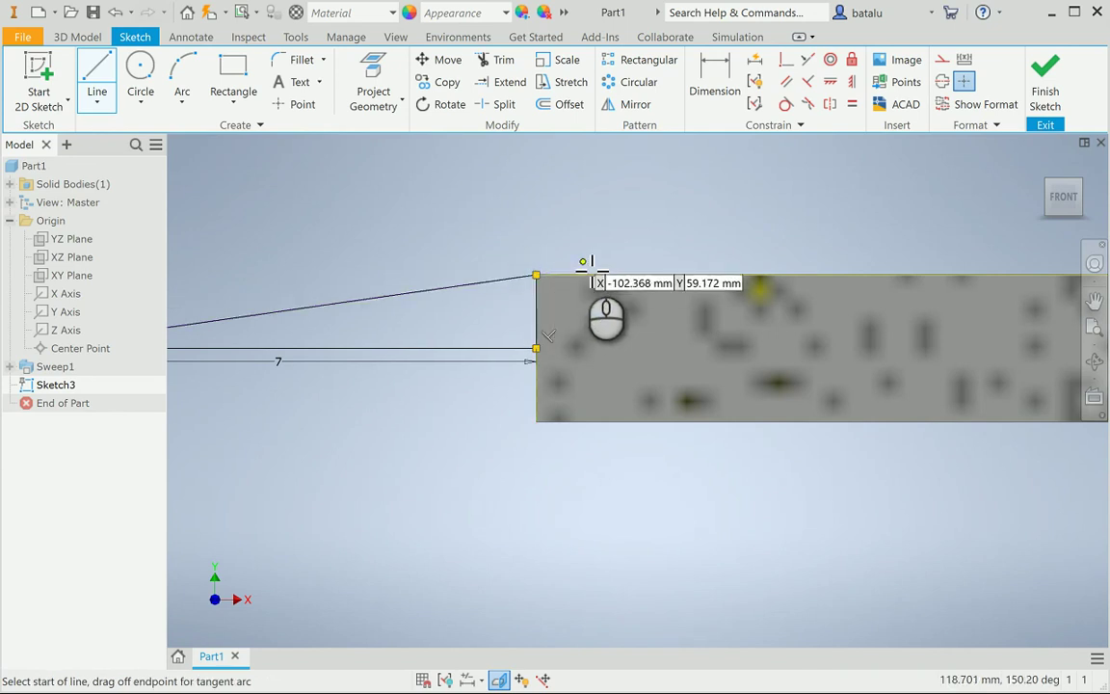
key("Escape")
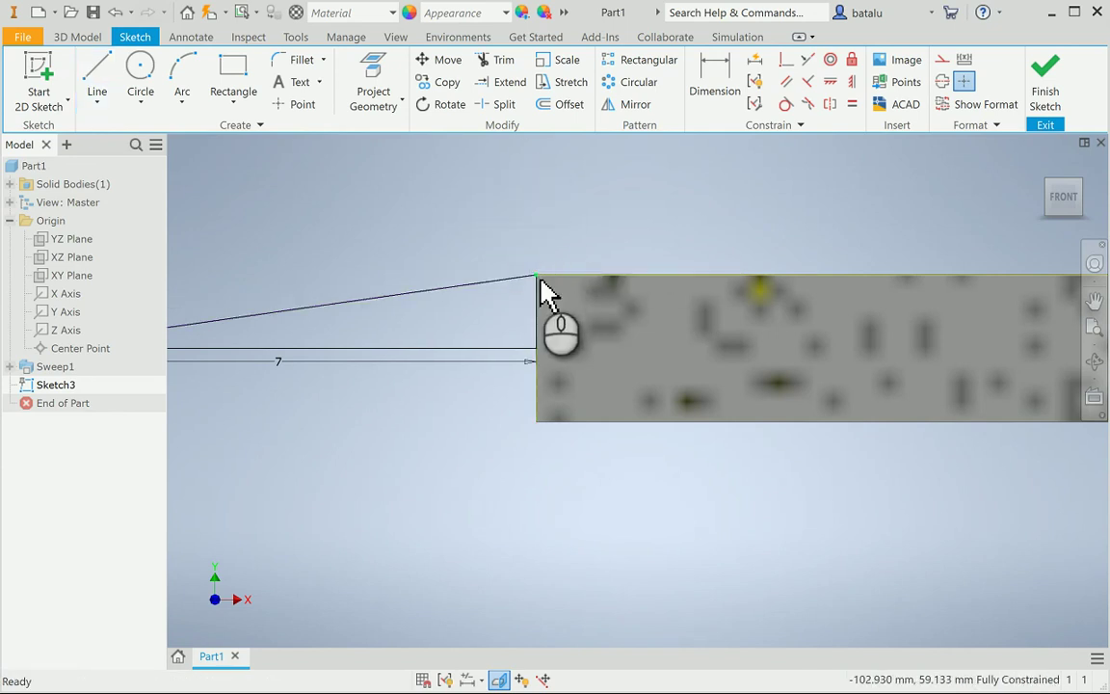
Add a driven dimension to the triangle's short vertical side and finish the sketch
scroll(541, 289, "up", 4)
mouse_move(509, 211)
middle_mouse_down()
mouse_move(594, 339)
mouse_move(586, 277)
middle_mouse_up()
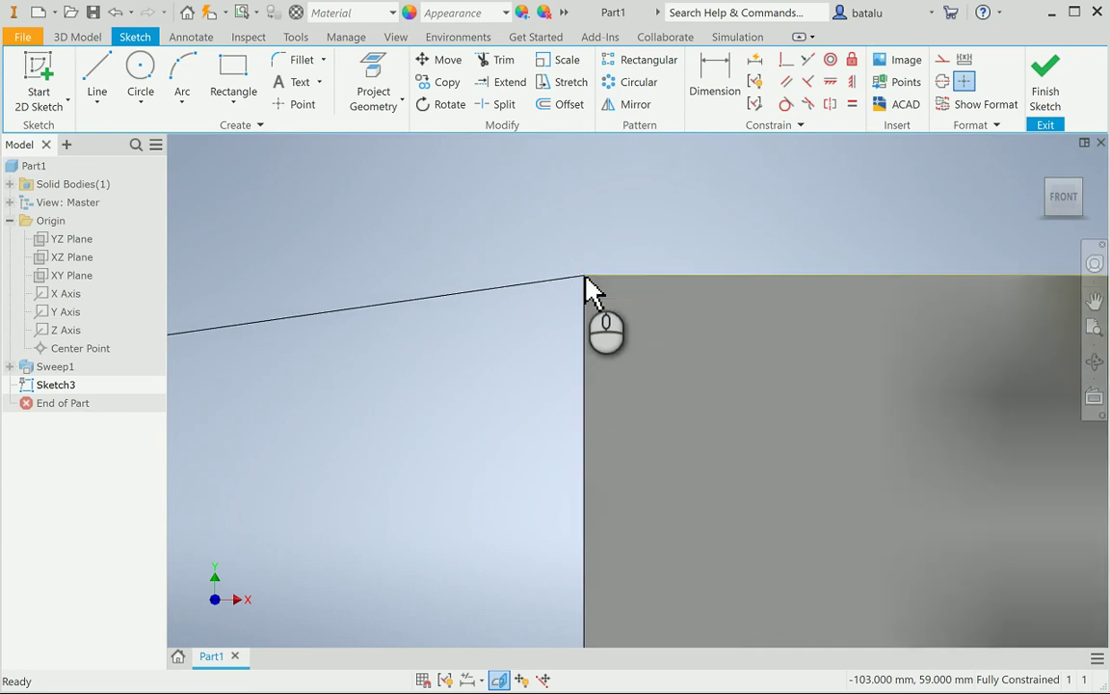
left_click(714, 75)
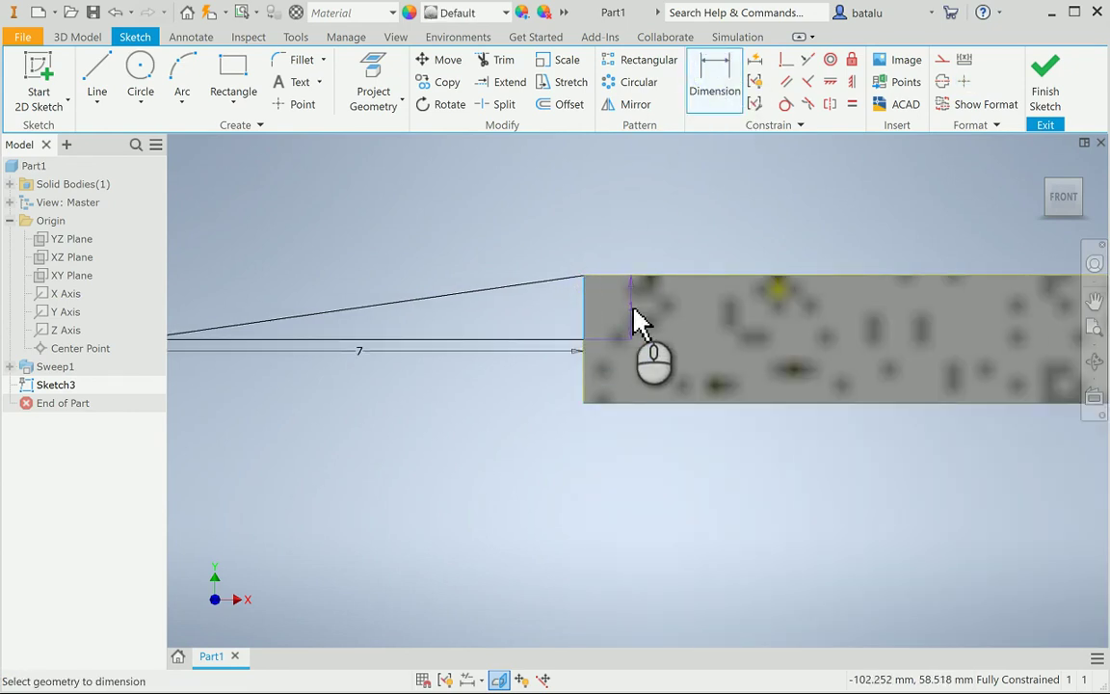
left_click(634, 241)
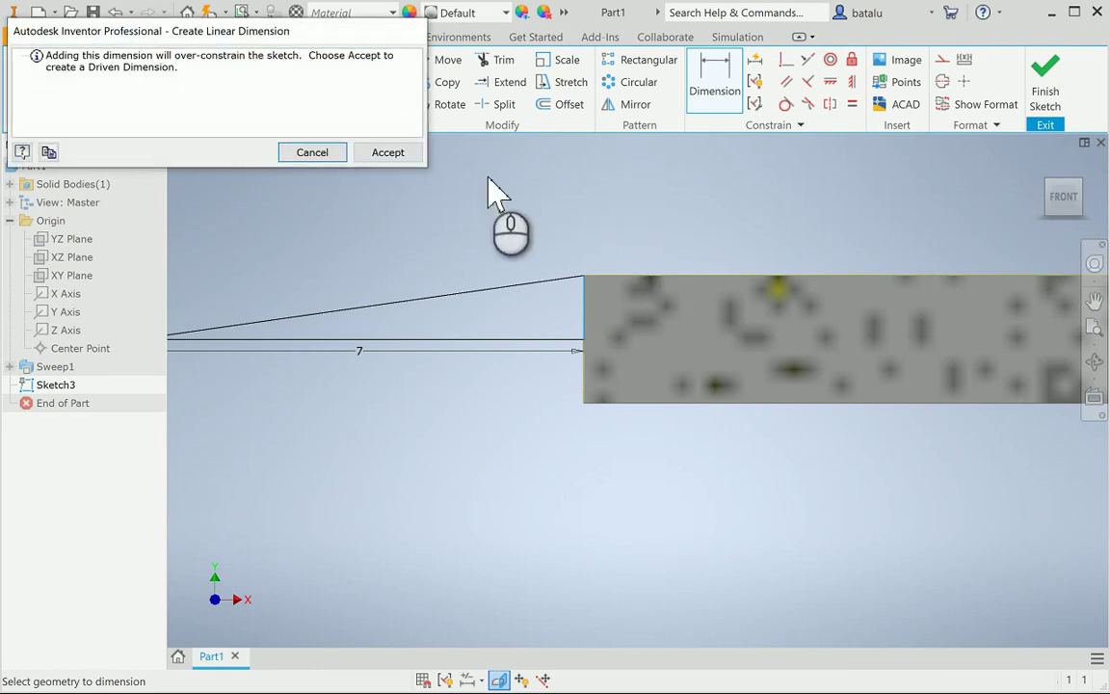
left_click(389, 153)
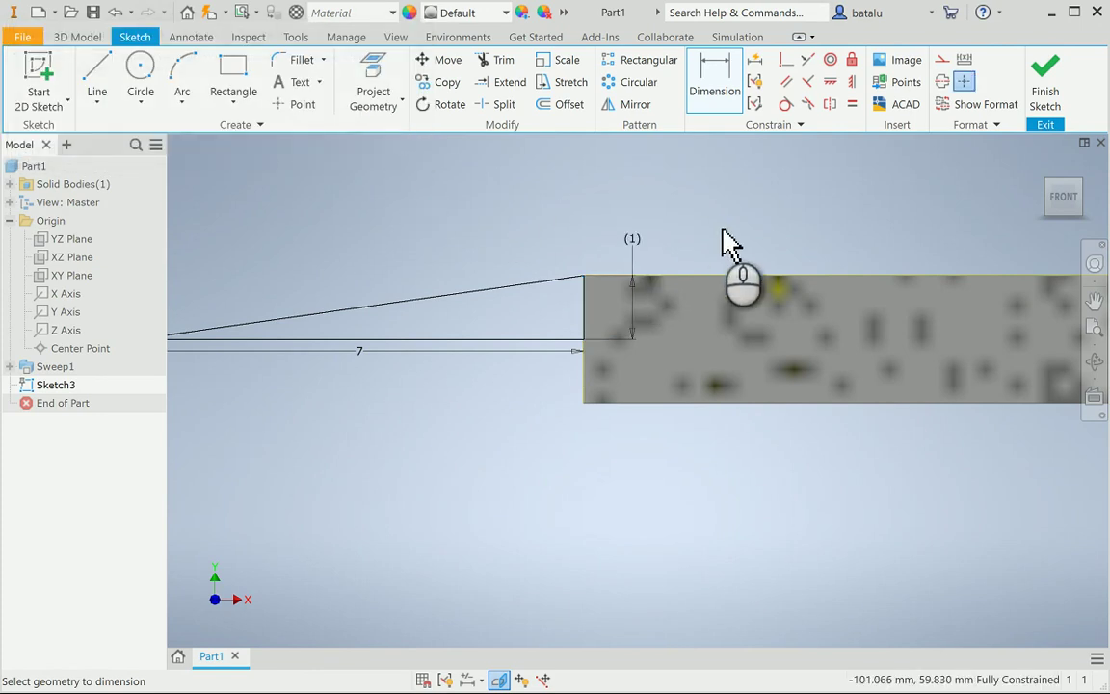
left_click(1049, 82)
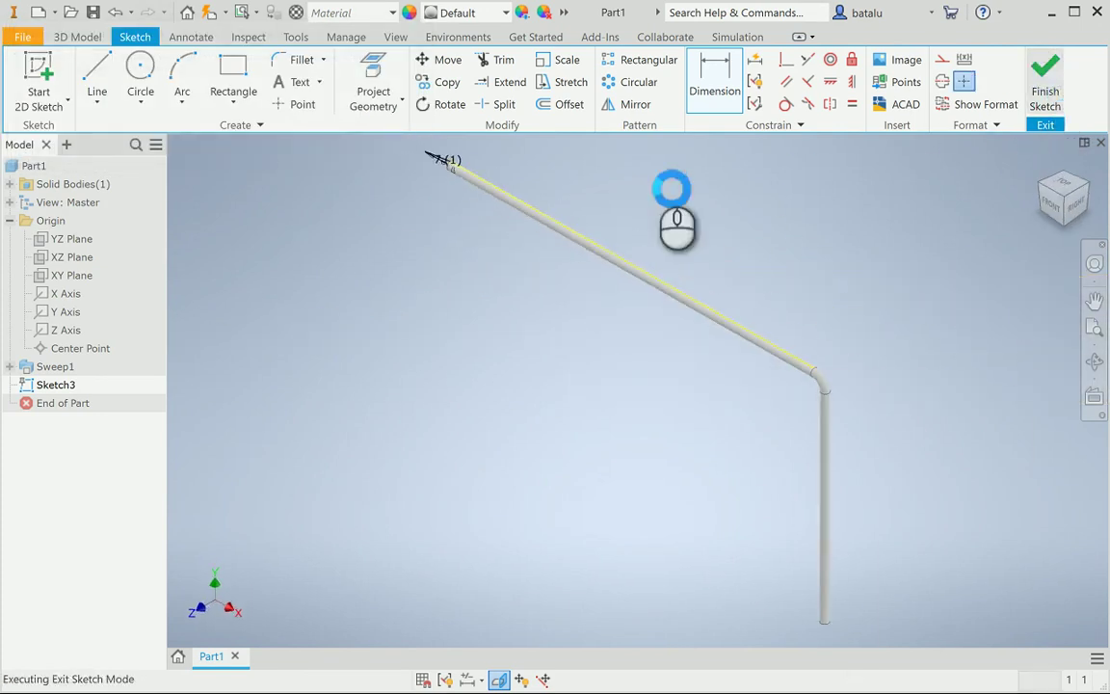
Revolve the triangle a full 360 degrees about its 7 mm line, joined to the rod as a conical tip
scroll(438, 164, "up", 5)
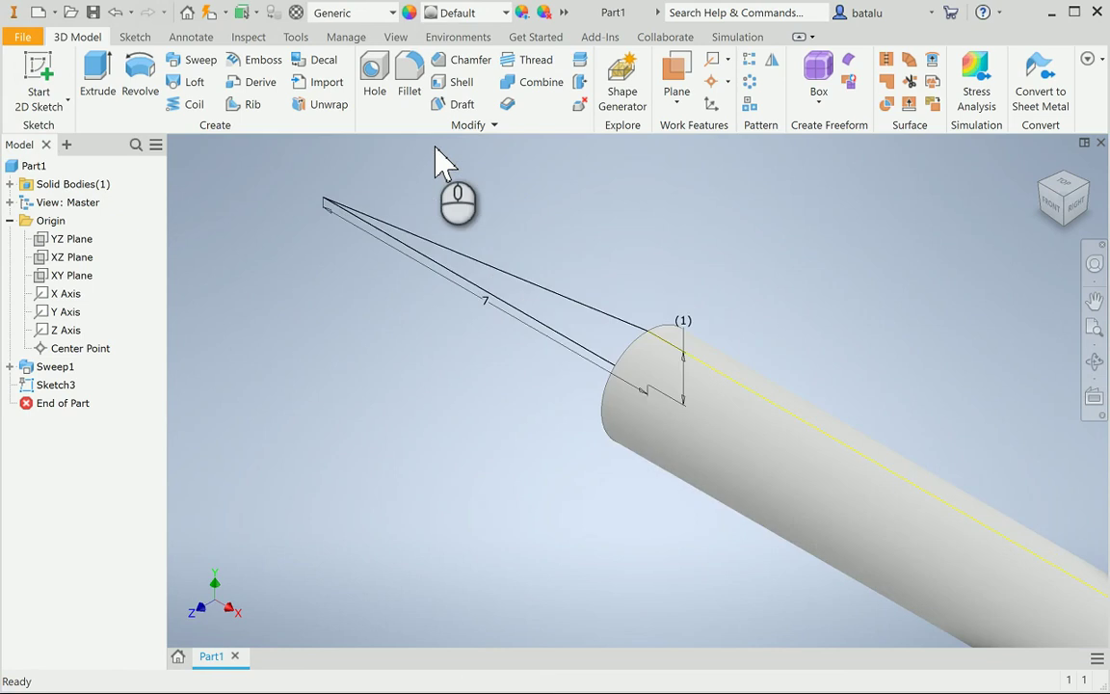
left_click(139, 75)
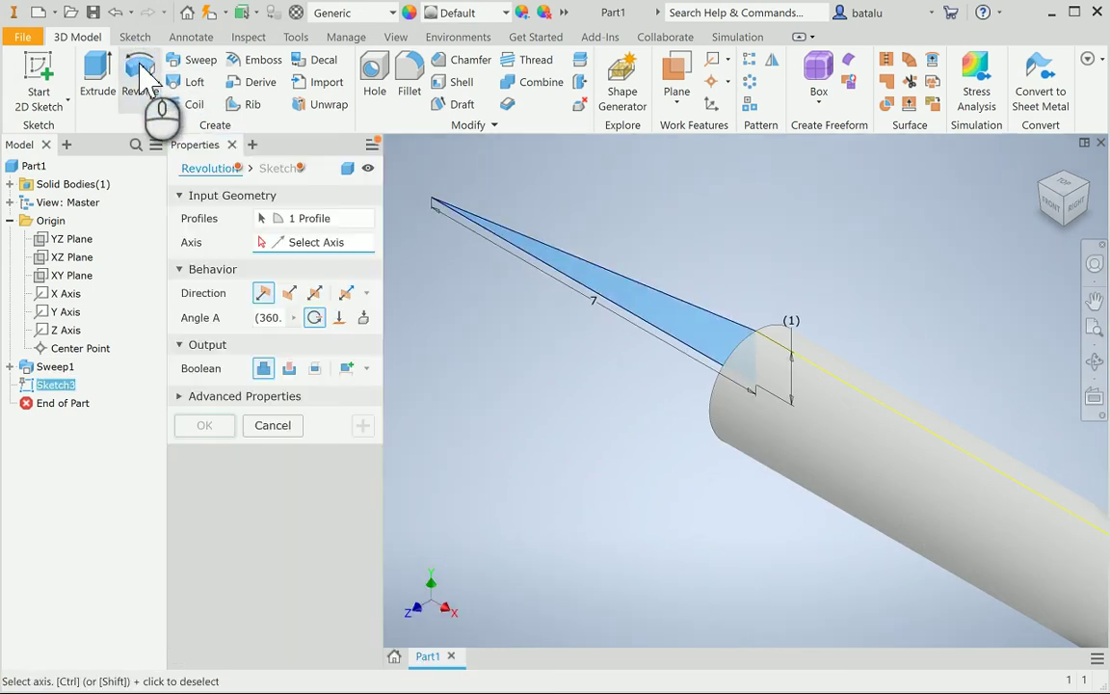
left_click(624, 325)
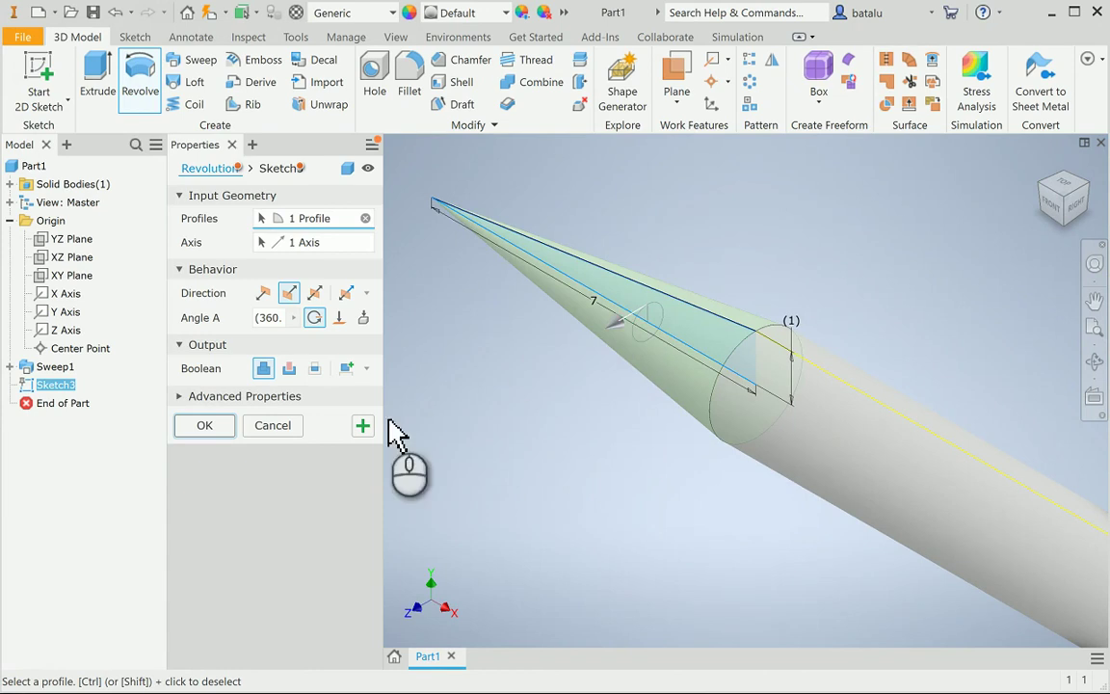
left_click(206, 426)
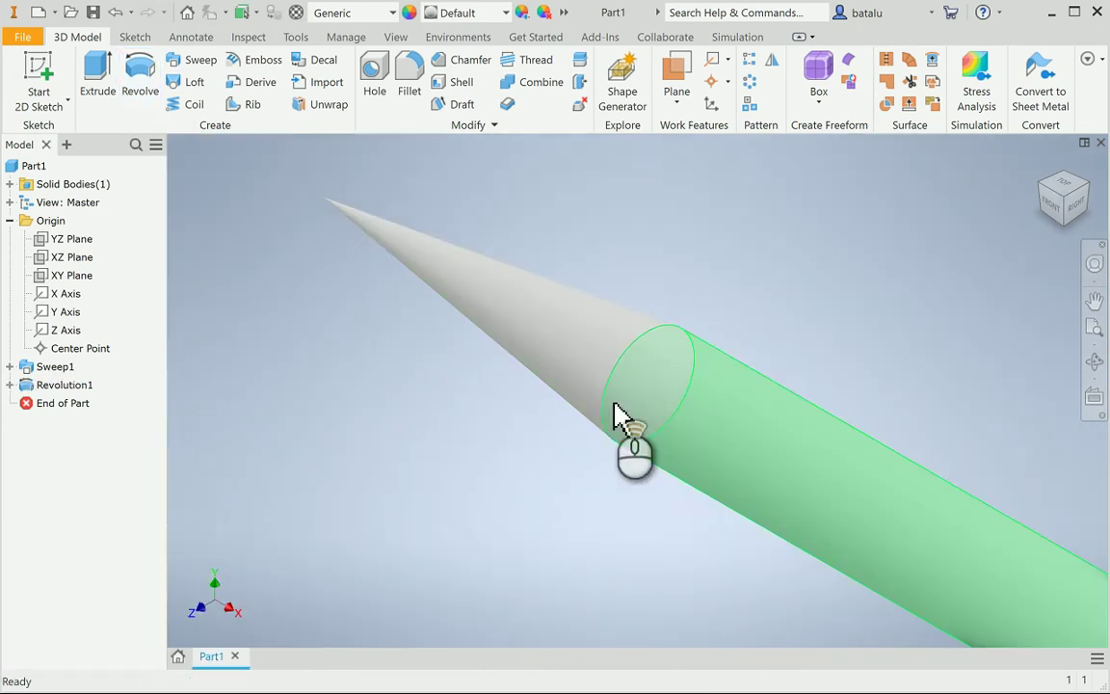
Start another sketch on the XY plane and draw a horizontal line from the vertical rod's bottom outer corner to the origin
scroll(619, 419, "down", 8)
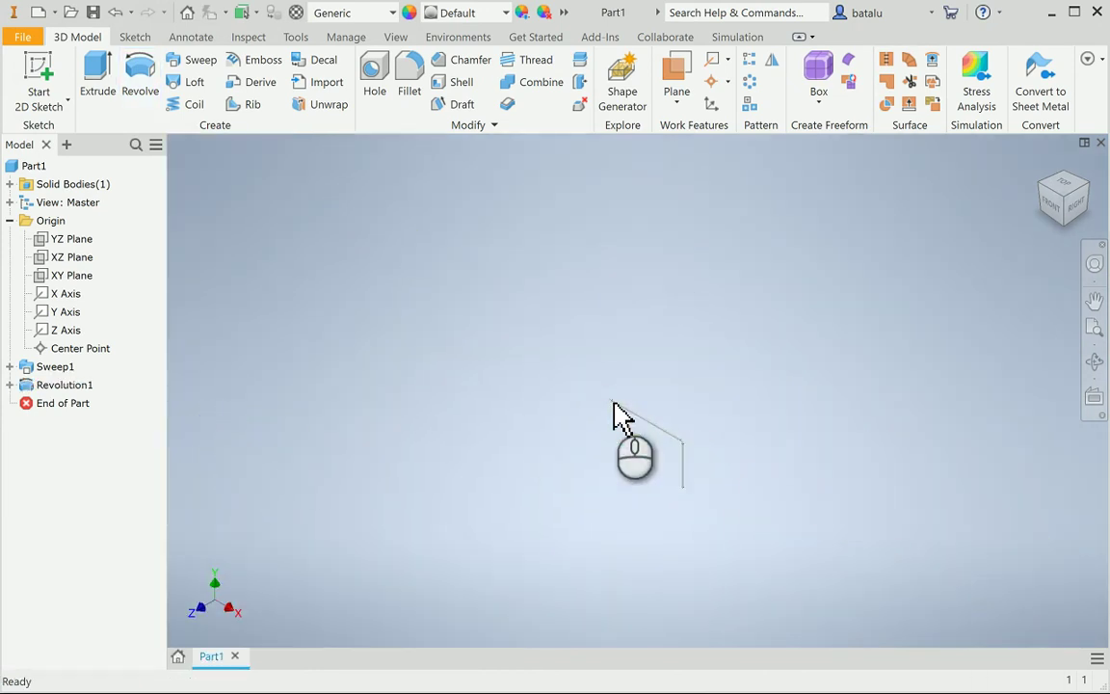
scroll(626, 424, "up", 10)
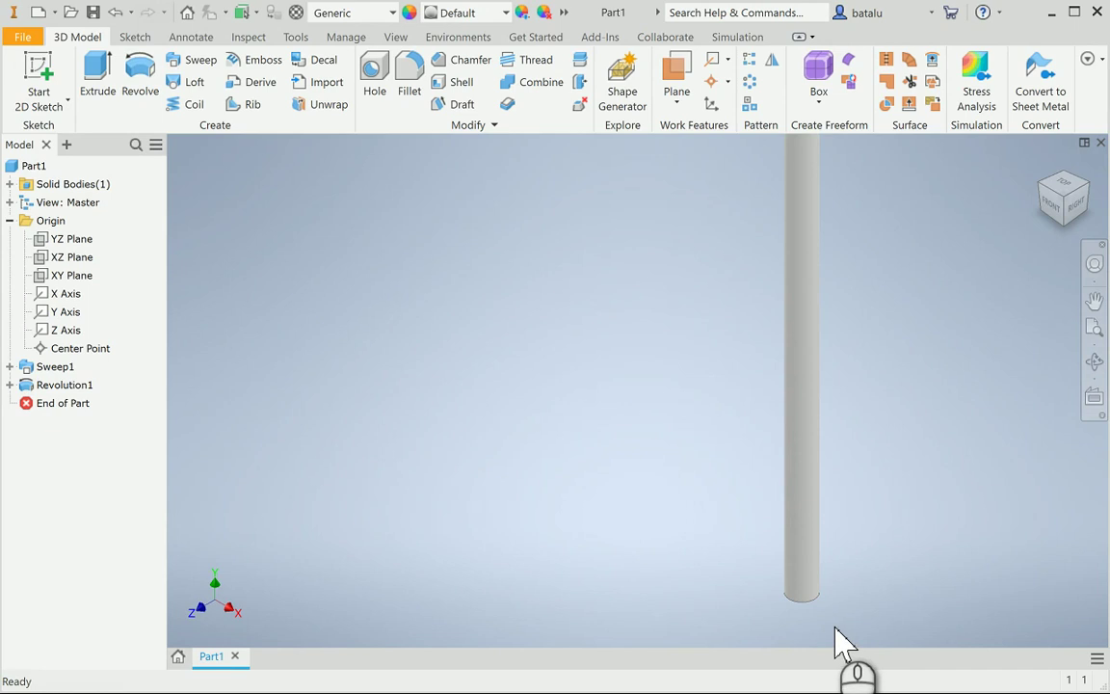
left_click(35, 66)
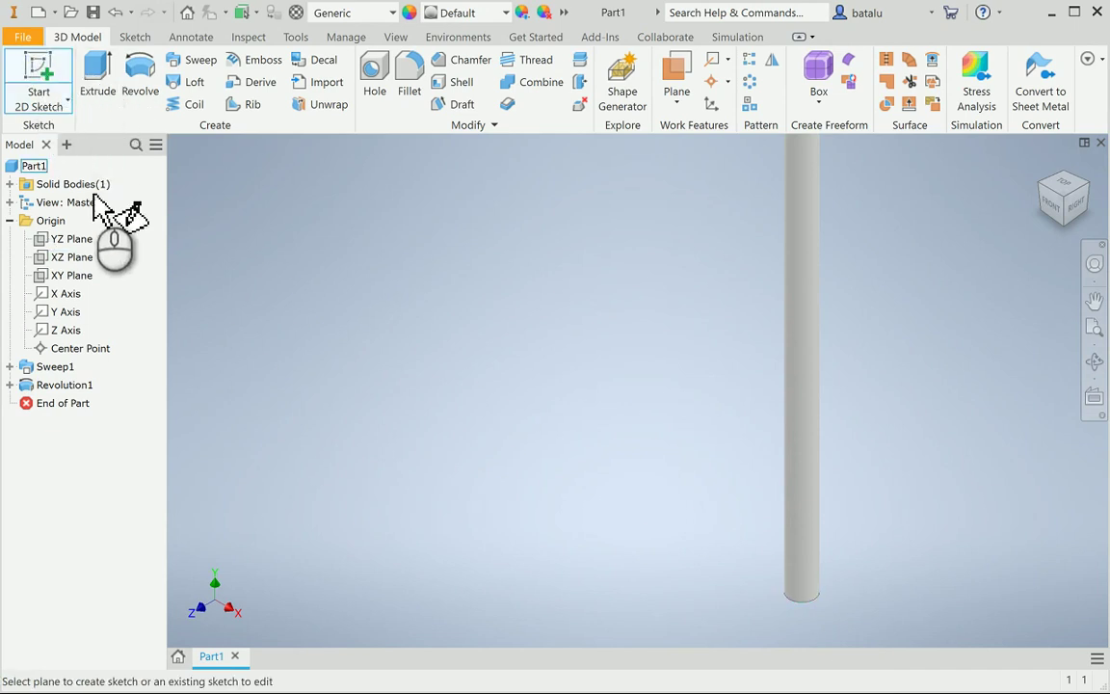
left_click(67, 277)
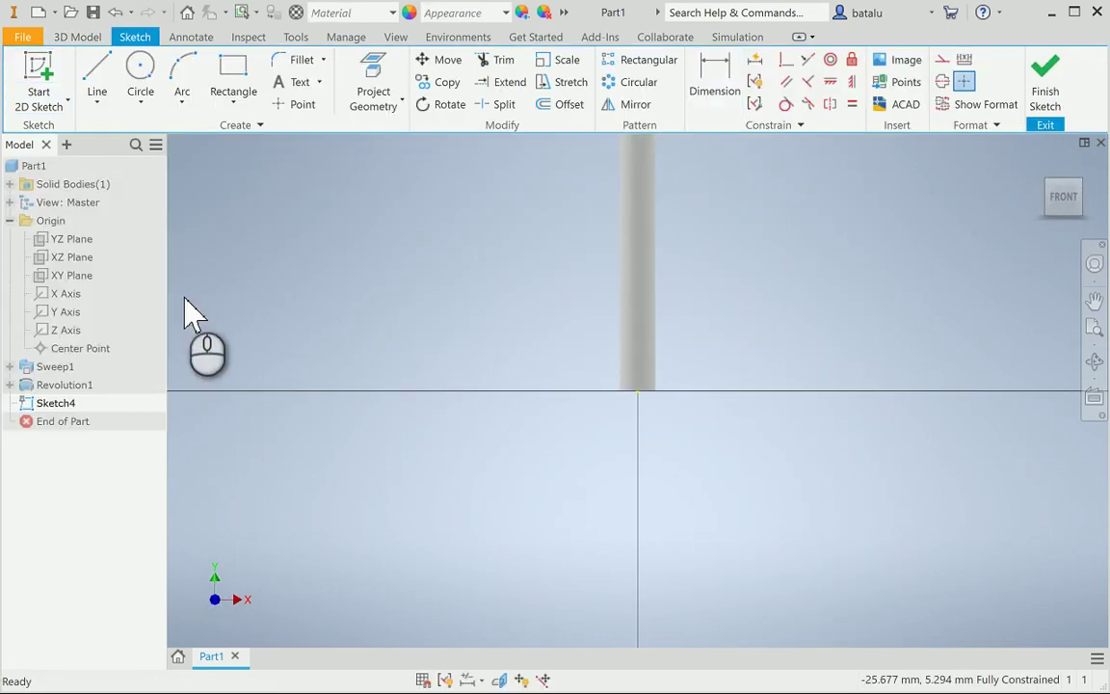
scroll(656, 400, "down", 5)
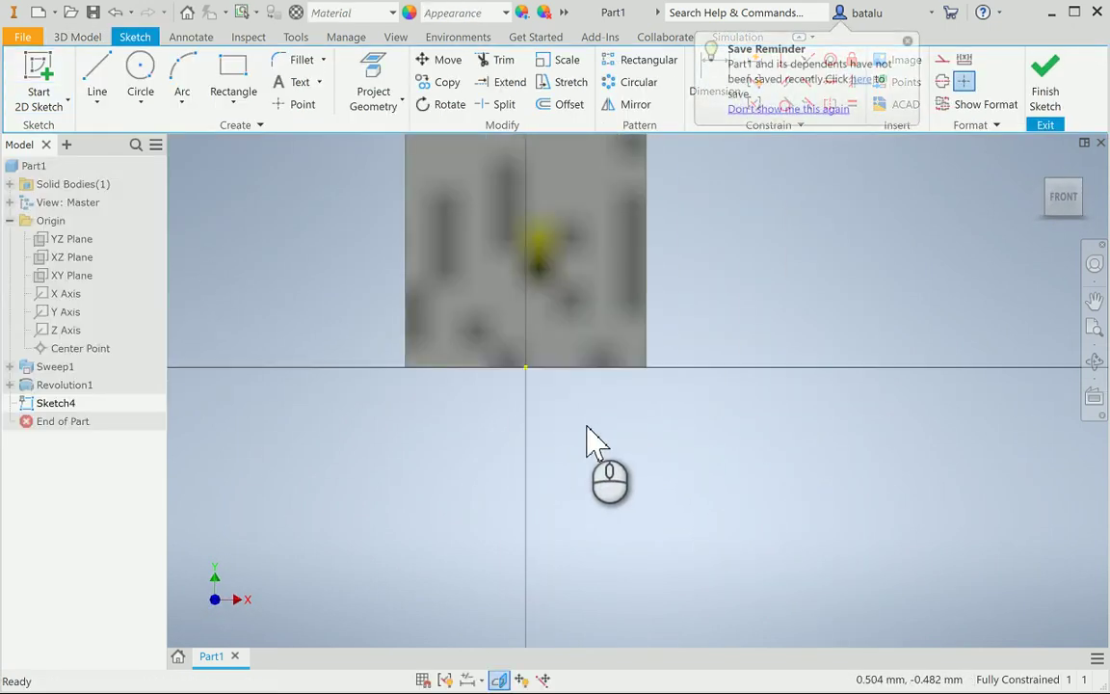
left_click(96, 75)
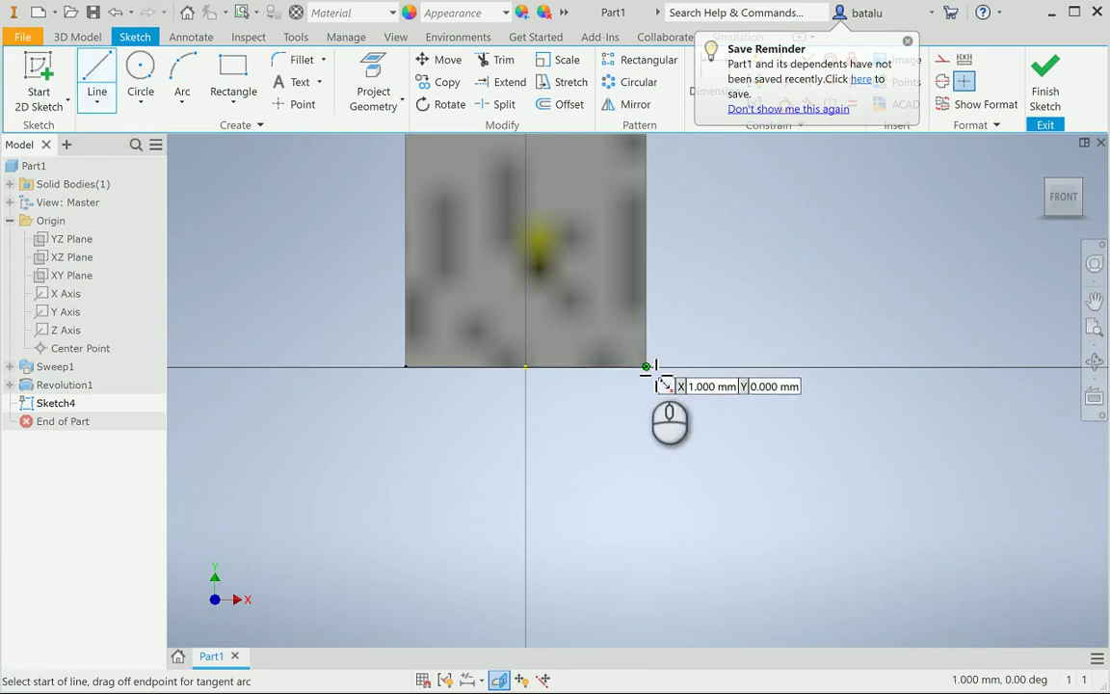
left_click_drag(646, 366, 528, 367)
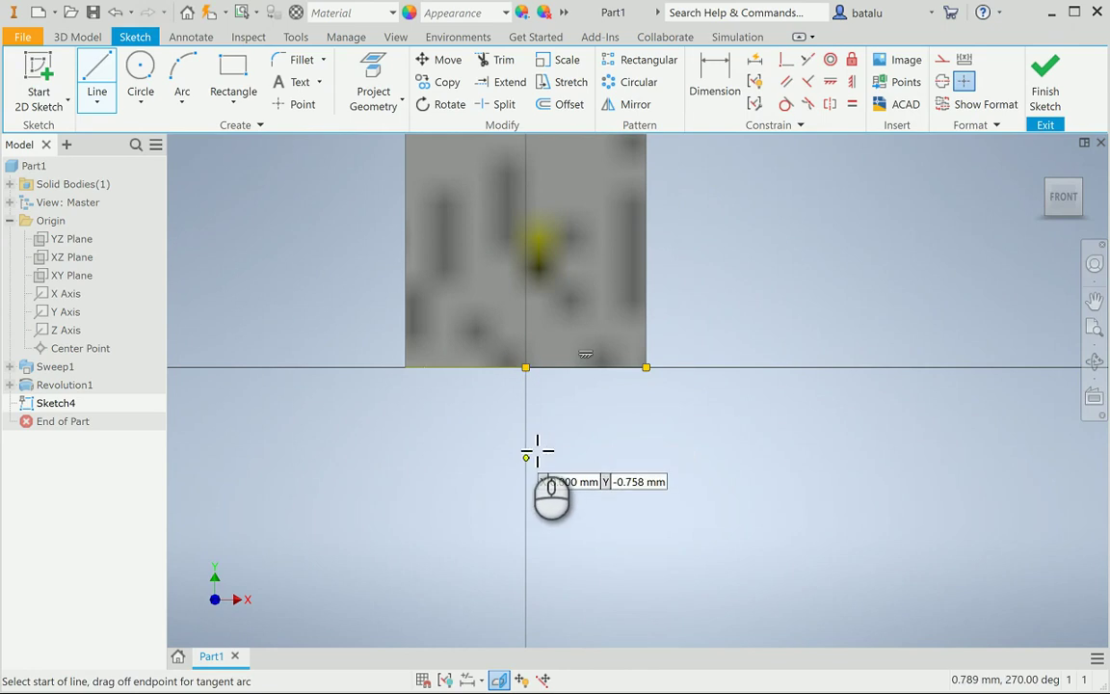
Draw a 1 mm vertical line straight down from the origin below the rod's lower end
left_click(527, 367)
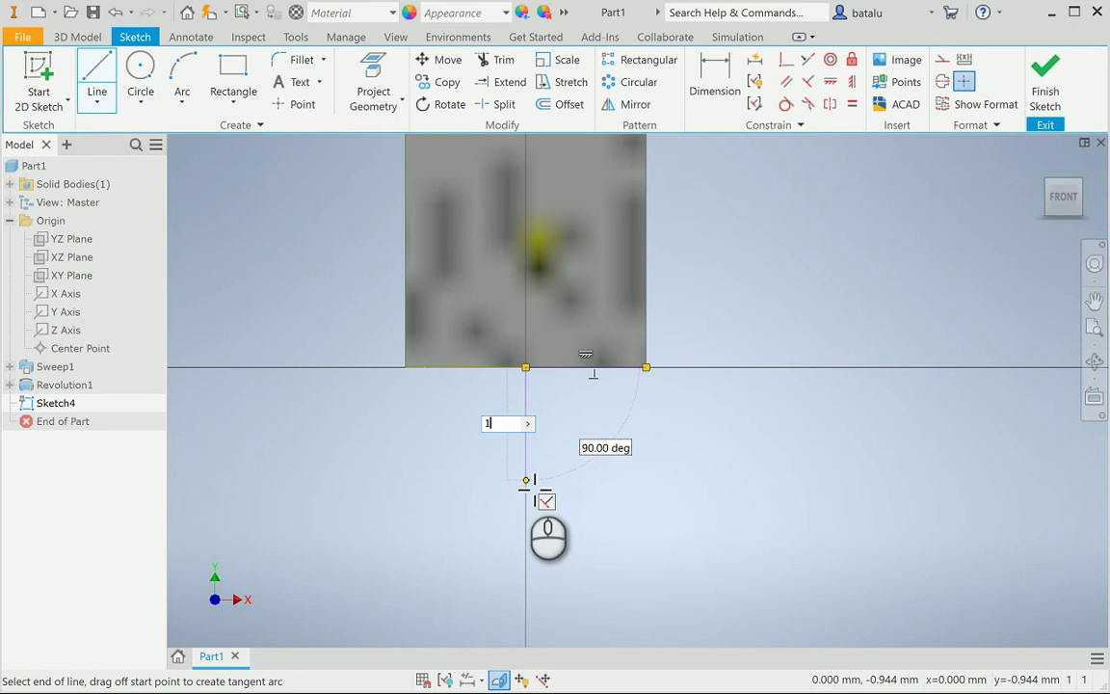
type("1")
key("Return")
key("Escape")
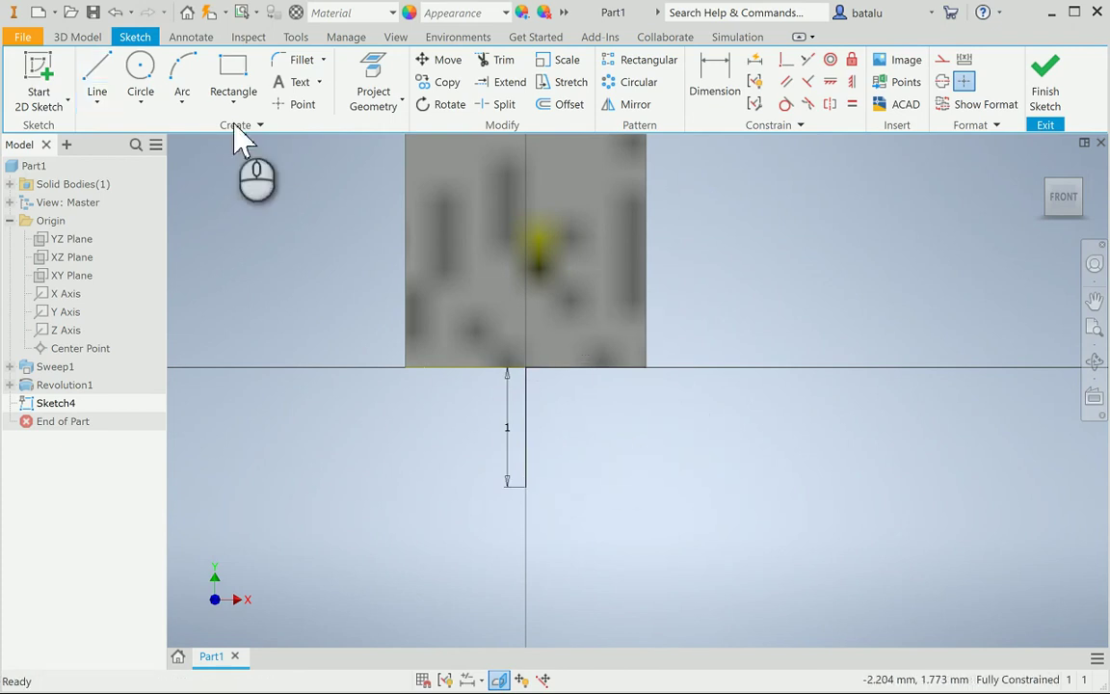
Draw a three-point arc of 1 mm radius from the rod's bottom outer corner to the vertical line's lower end and finish the sketch
left_click(183, 64)
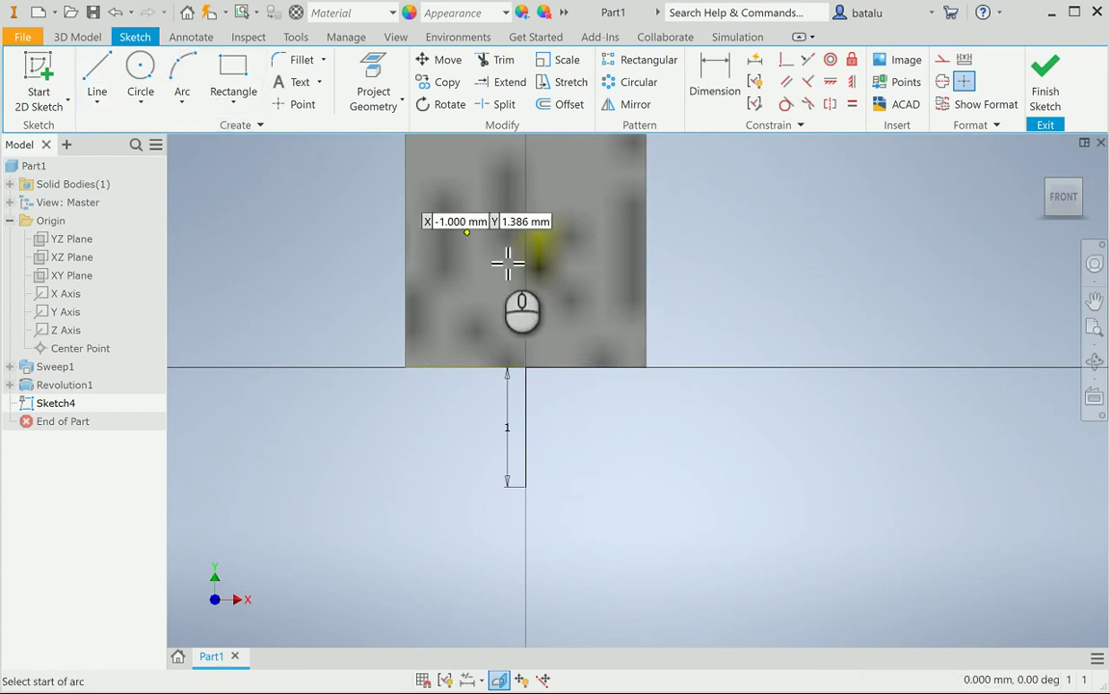
left_click(182, 103)
left_click(243, 143)
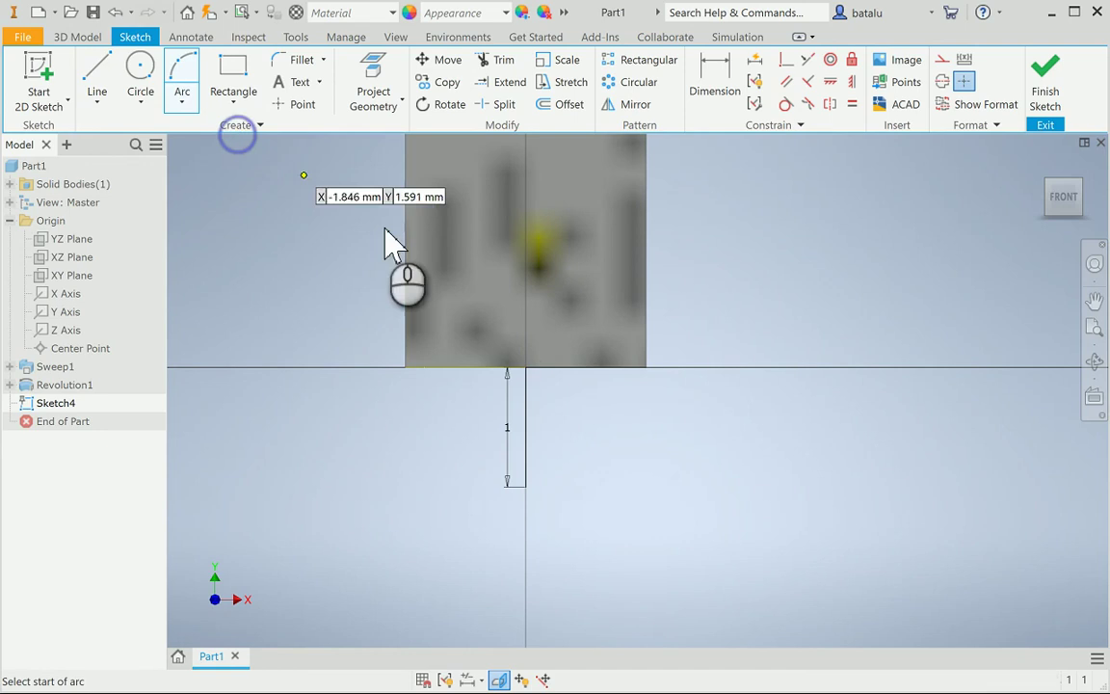
left_click(657, 367)
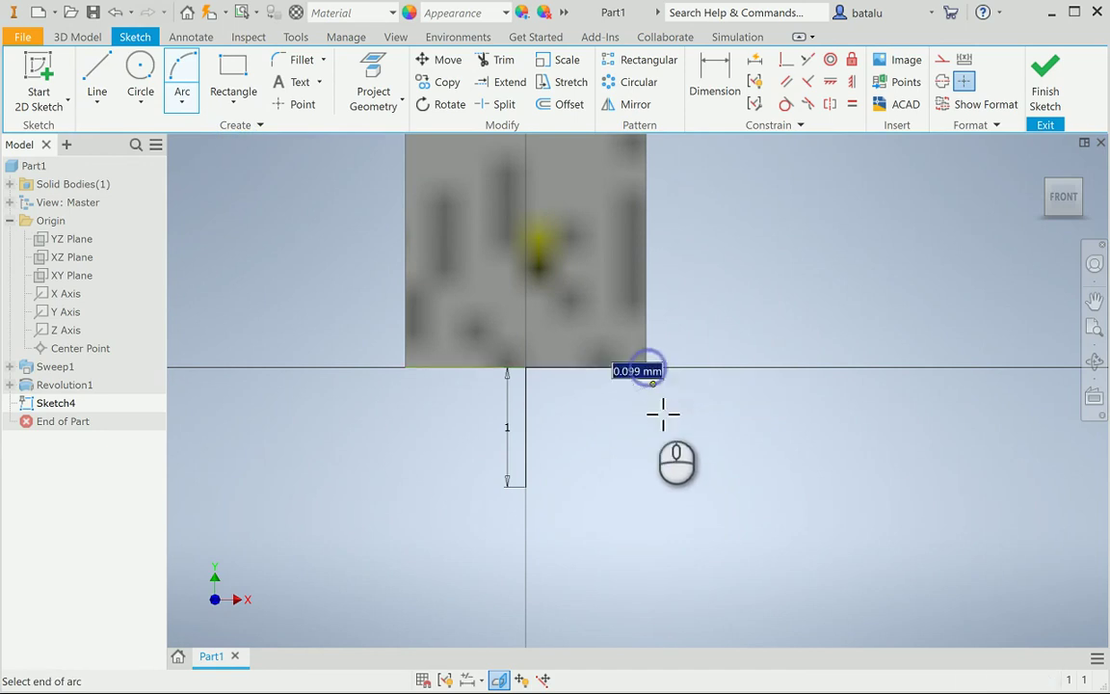
left_click(528, 484)
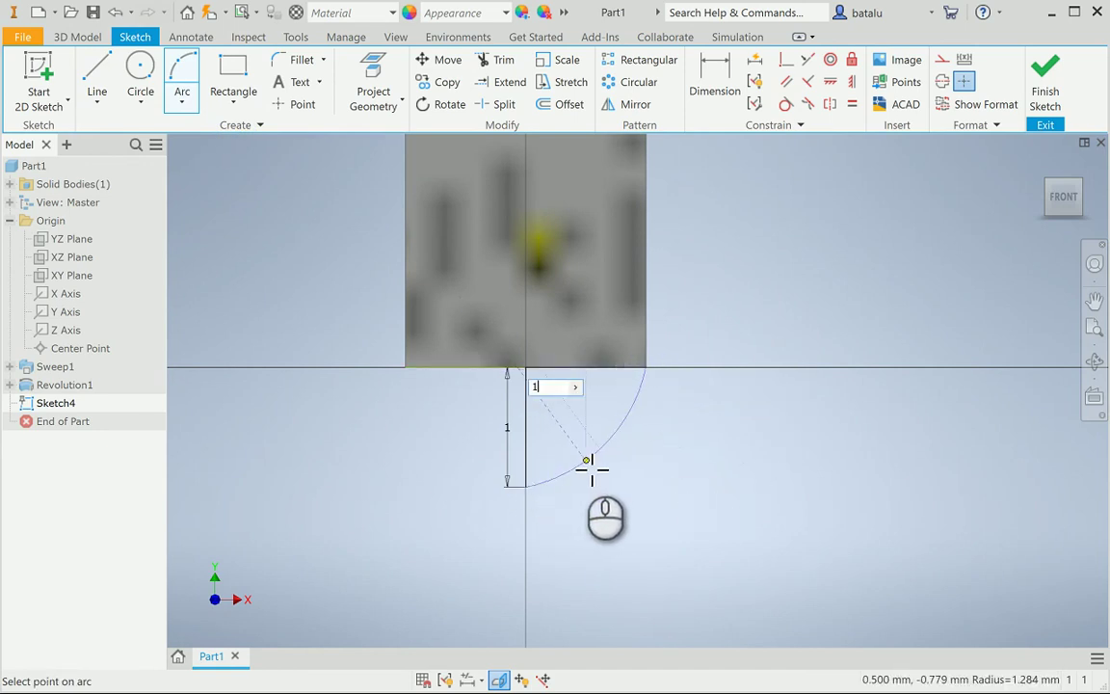
left_click(591, 469)
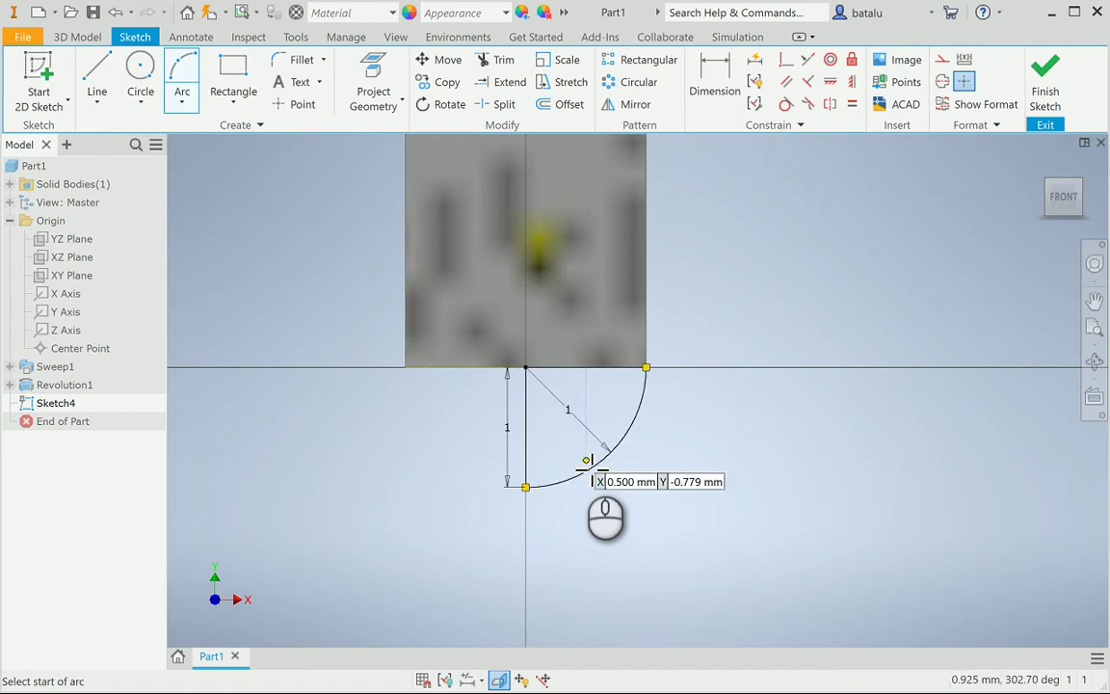
left_click(1057, 91)
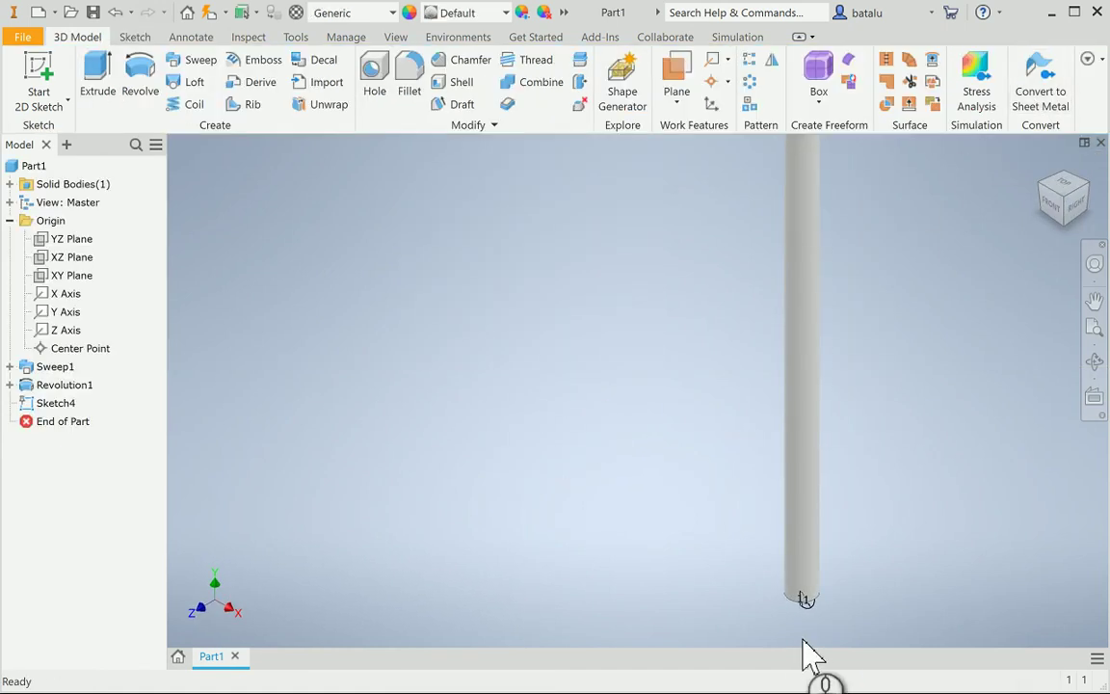
Revolve the quarter-circle profile a full 360 degrees about its vertical line, joined to the rod as a rounded end
scroll(809, 655, "down", 5)
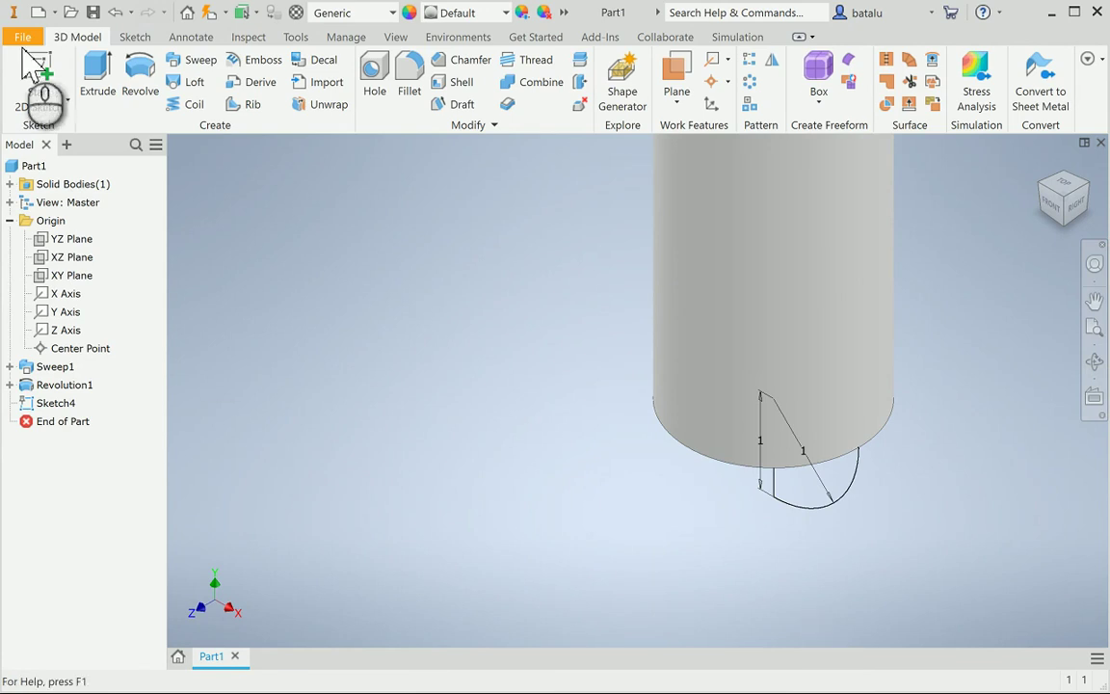
left_click(138, 77)
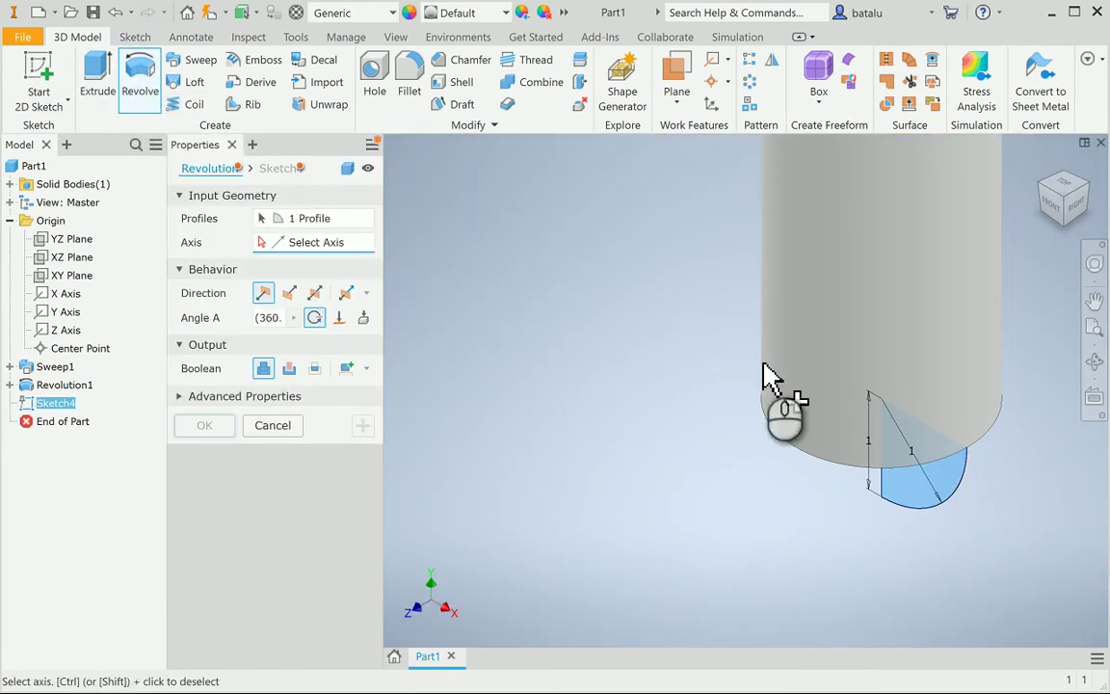
left_click(888, 485)
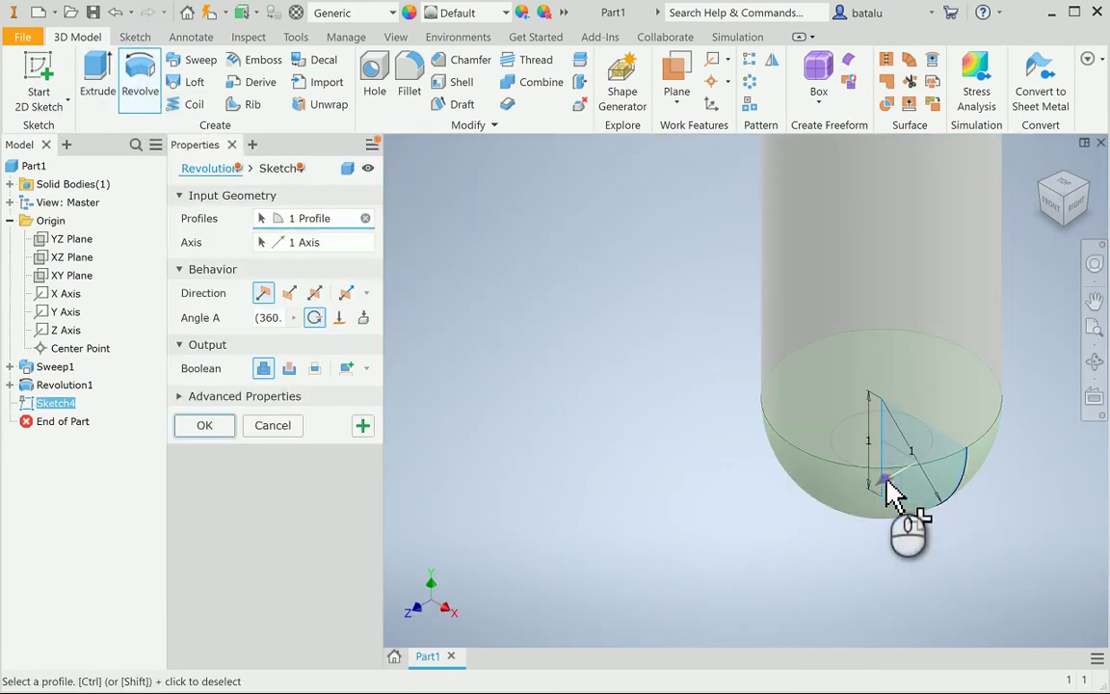
left_click(229, 427)
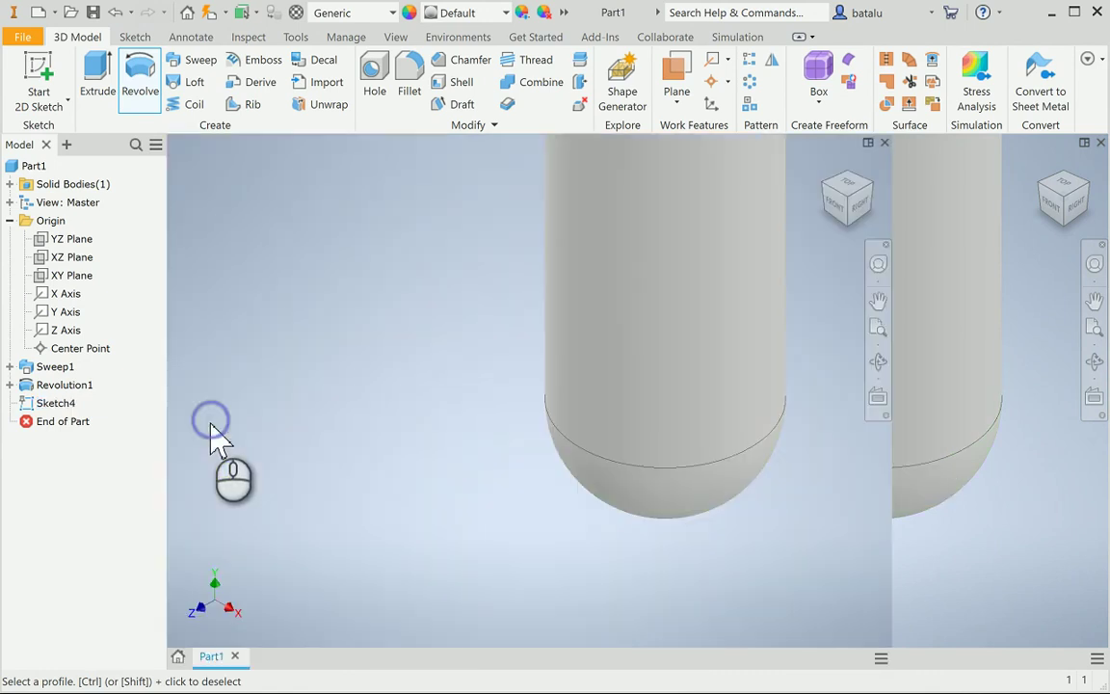
scroll(589, 395, "up", 6)
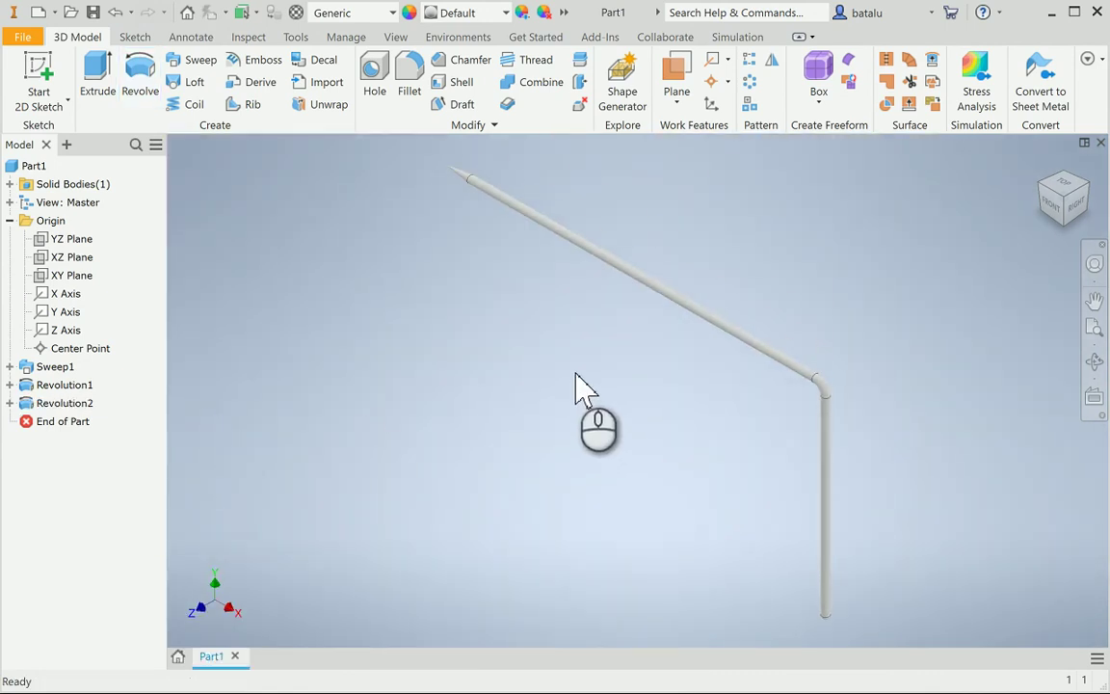
Calculate the part's physical properties in iProperties with the requested accuracy set to Very High, and close the dialog
right_click(36, 171)
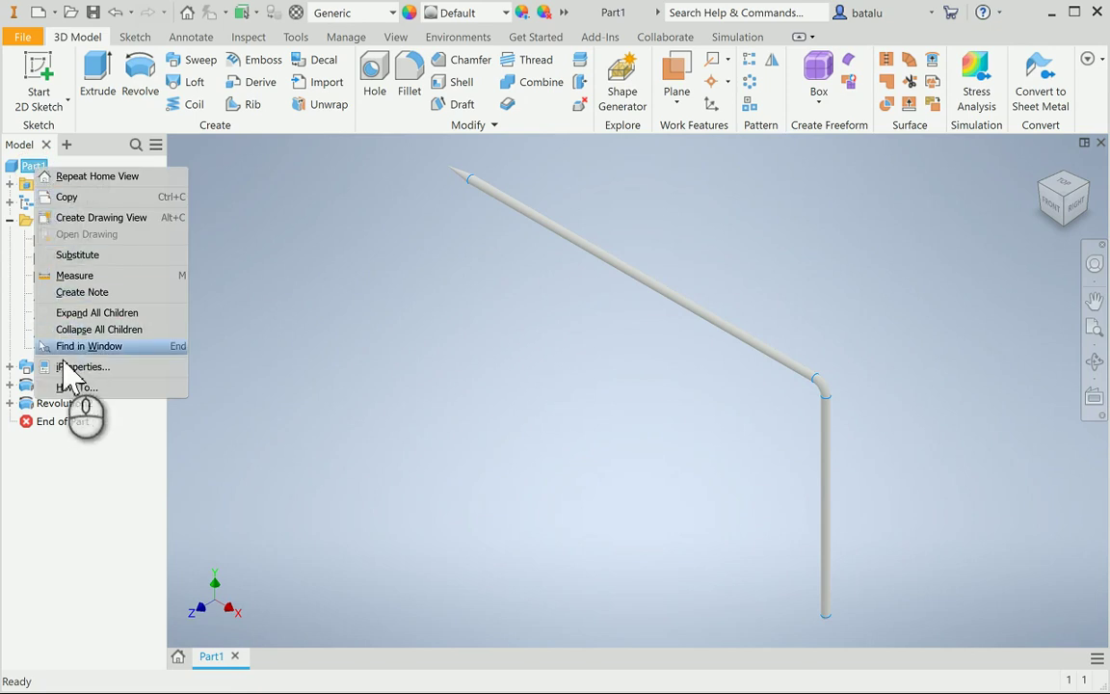
left_click(70, 371)
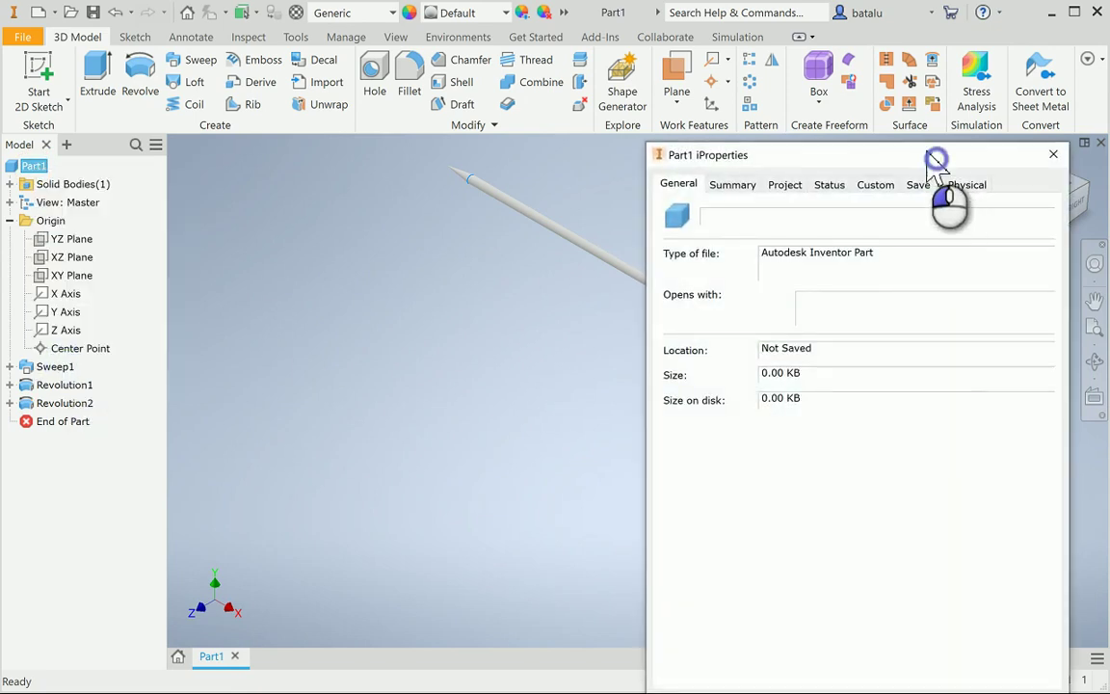
left_click_drag(937, 162, 320, 87)
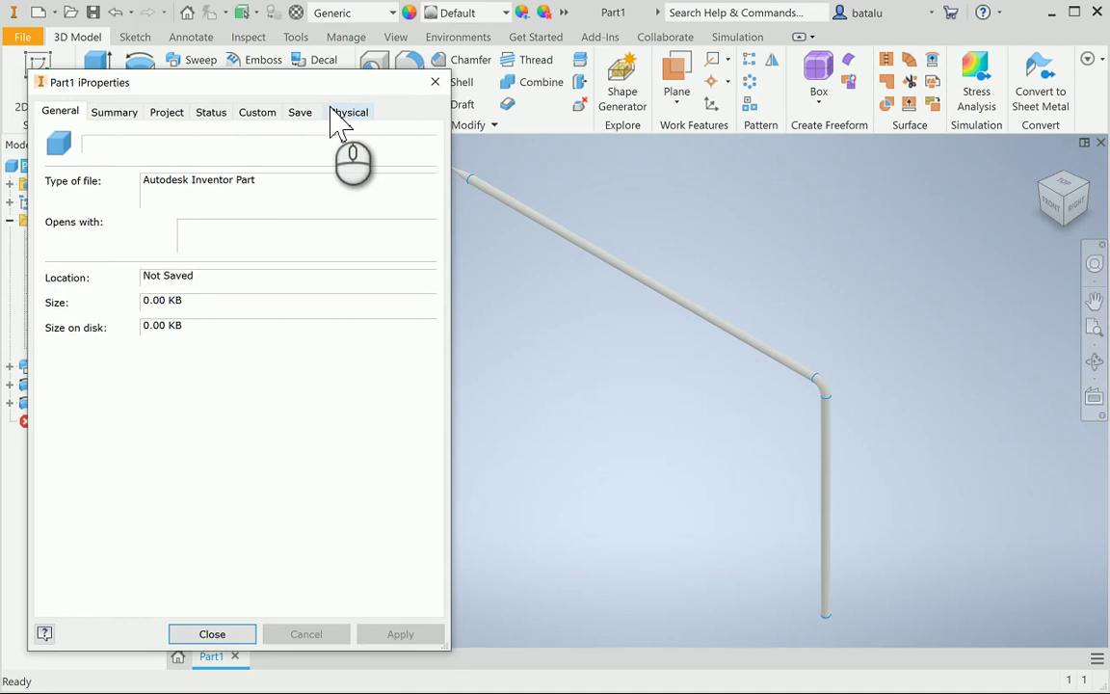
left_click(335, 113)
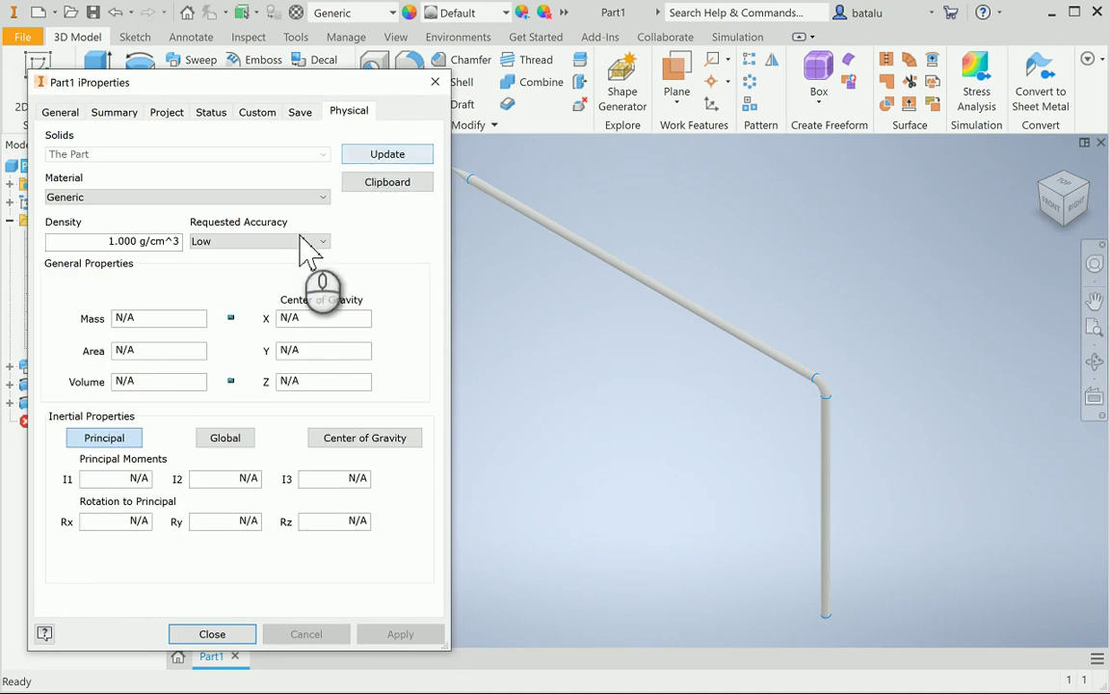
left_click(299, 241)
left_click(248, 288)
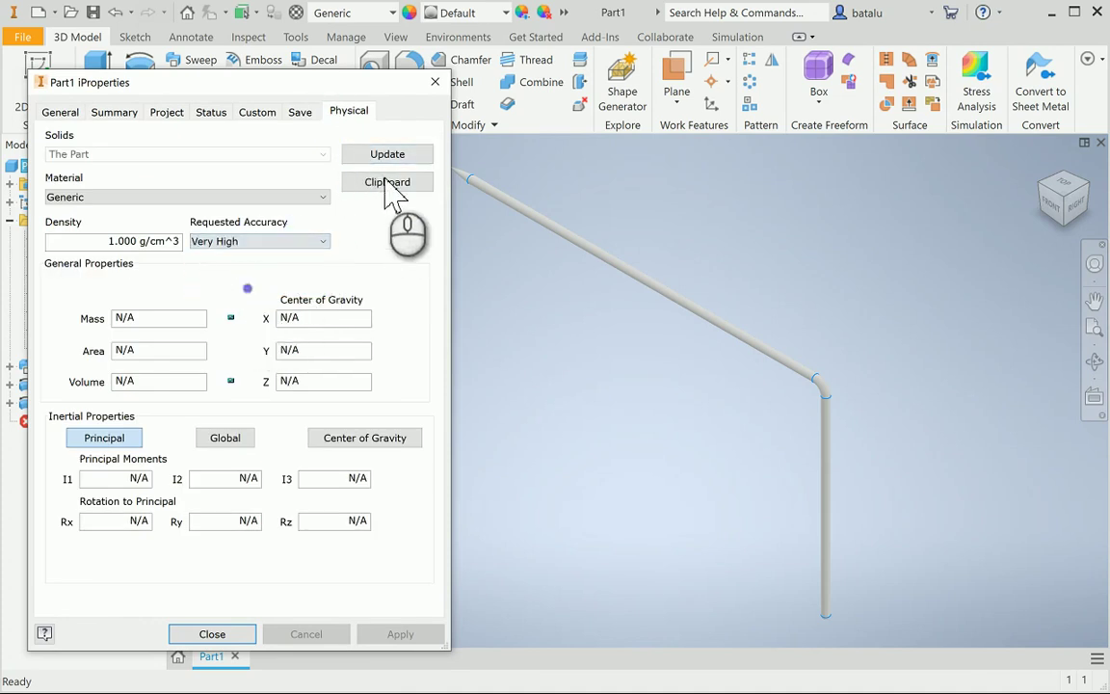
left_click(383, 157)
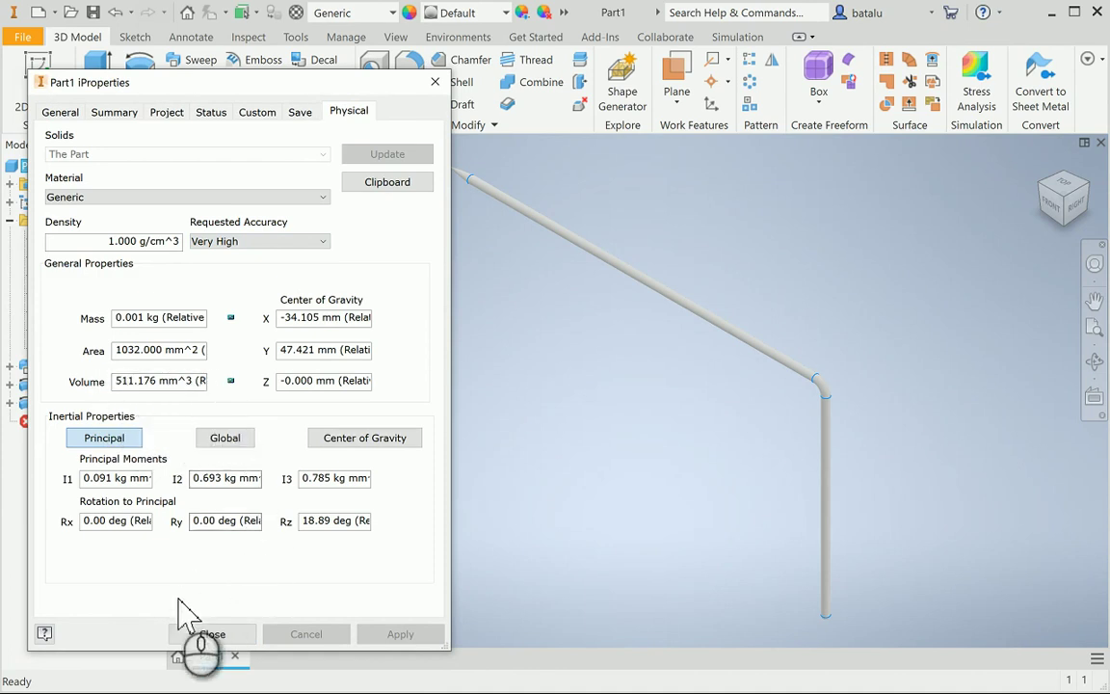
left_click(210, 634)
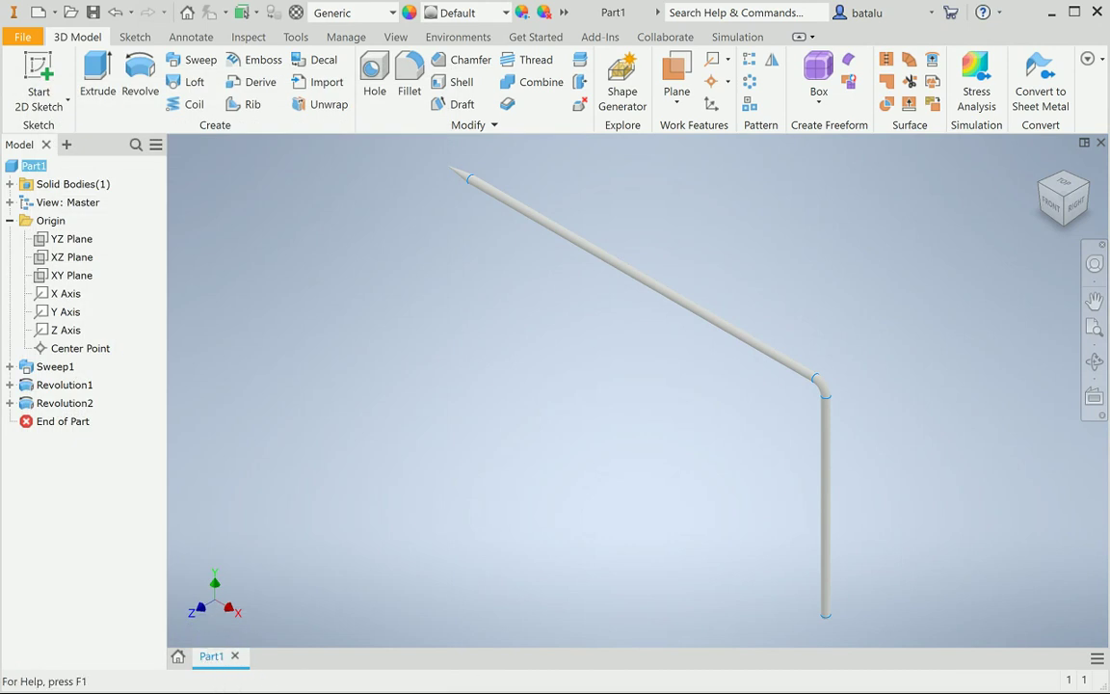